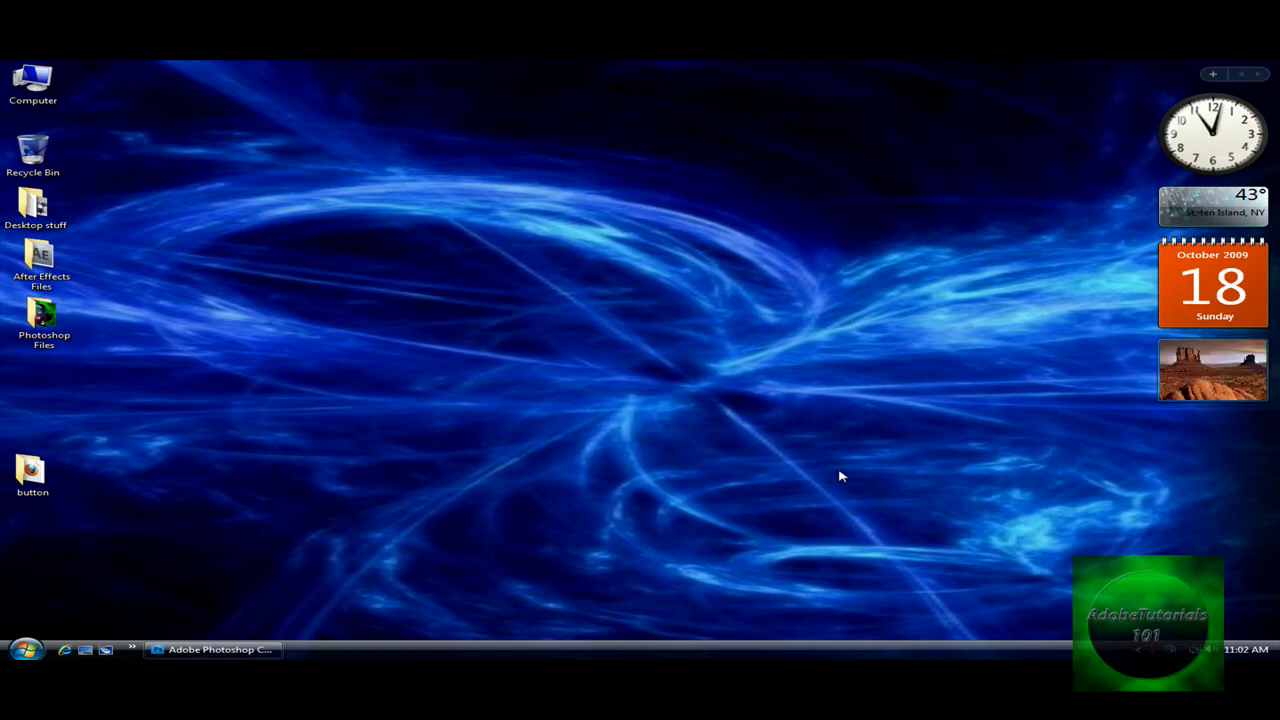
Step: Restore Photoshop and create a new 200×100 px, 72 ppi RGB document with a black background
left_click(250, 649)
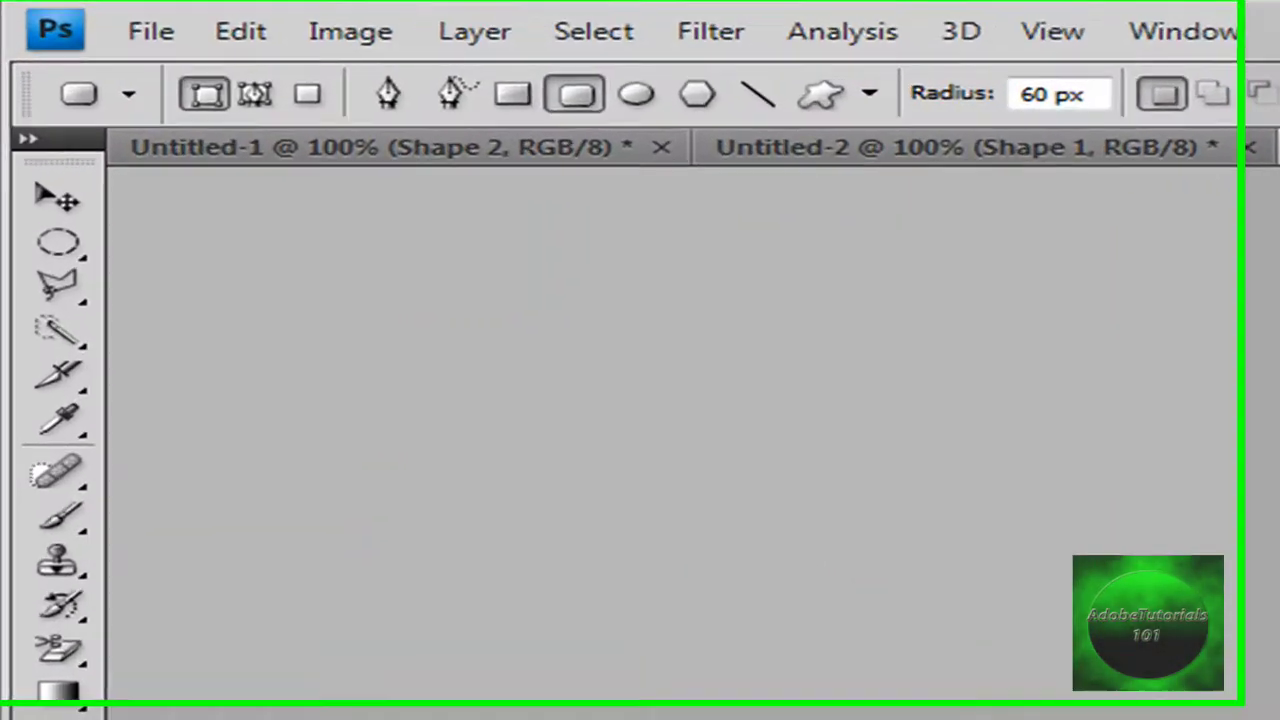
left_click(157, 29)
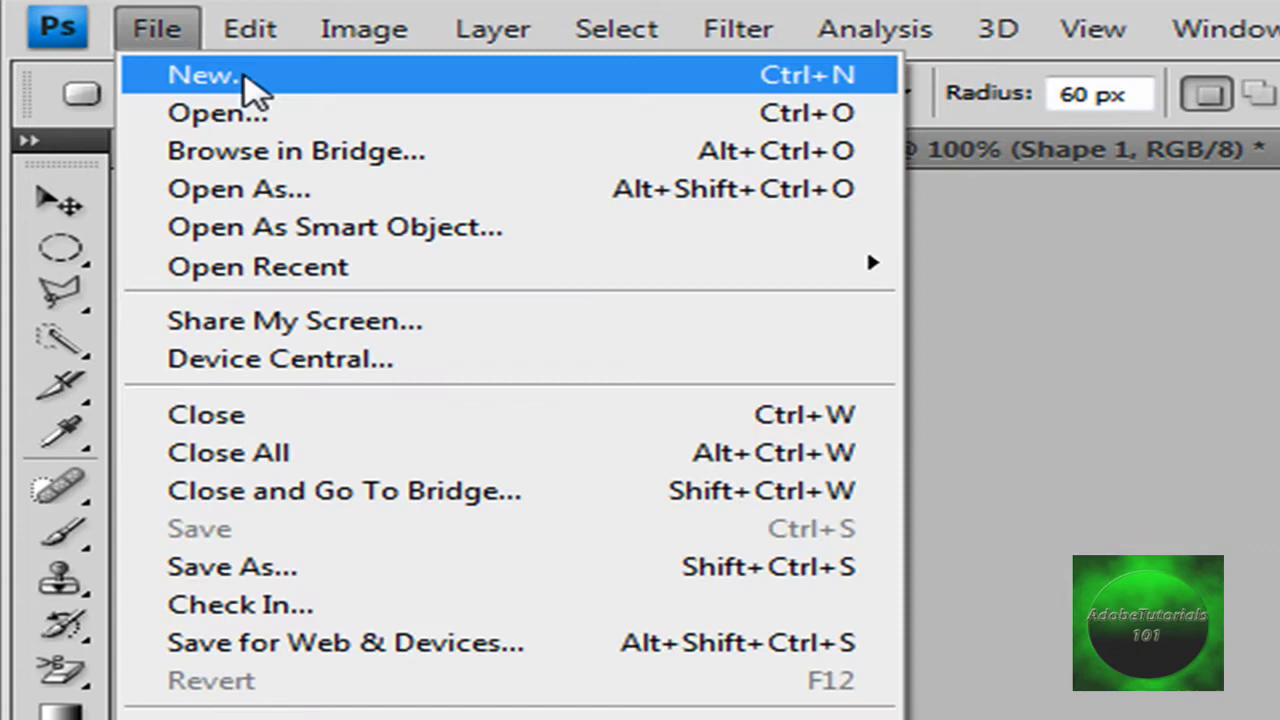
left_click(243, 86)
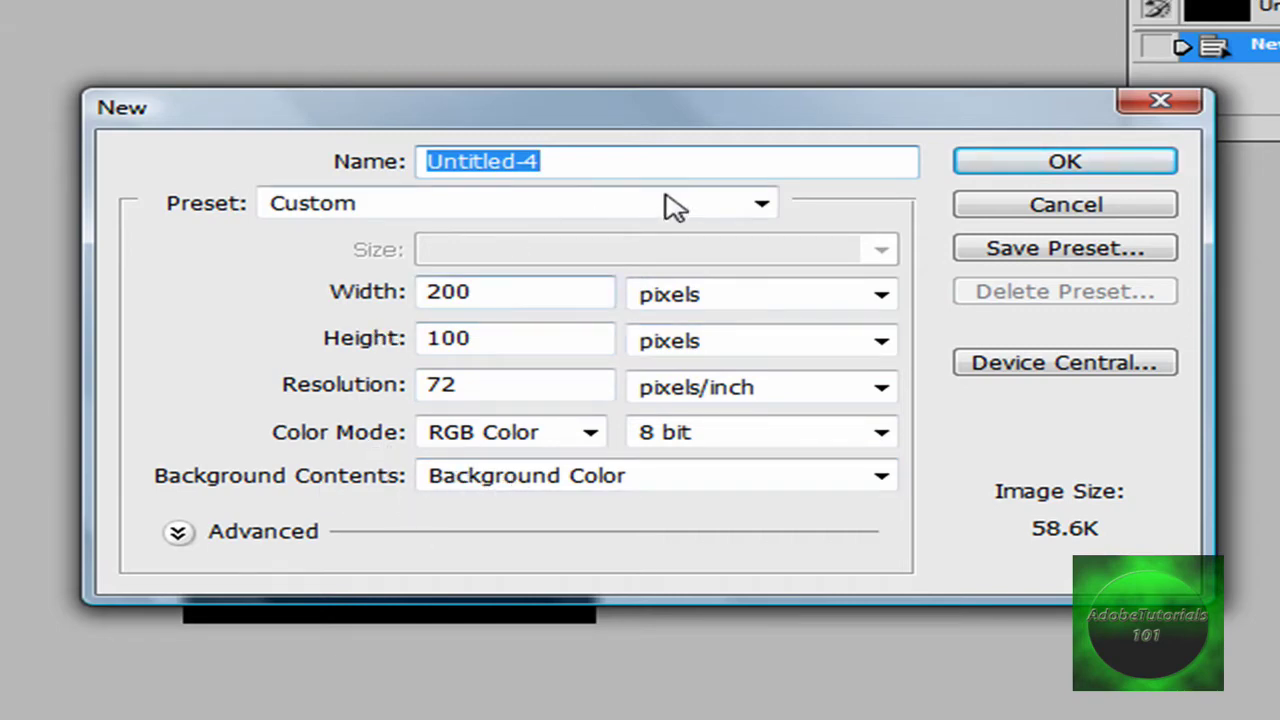
left_click(990, 170)
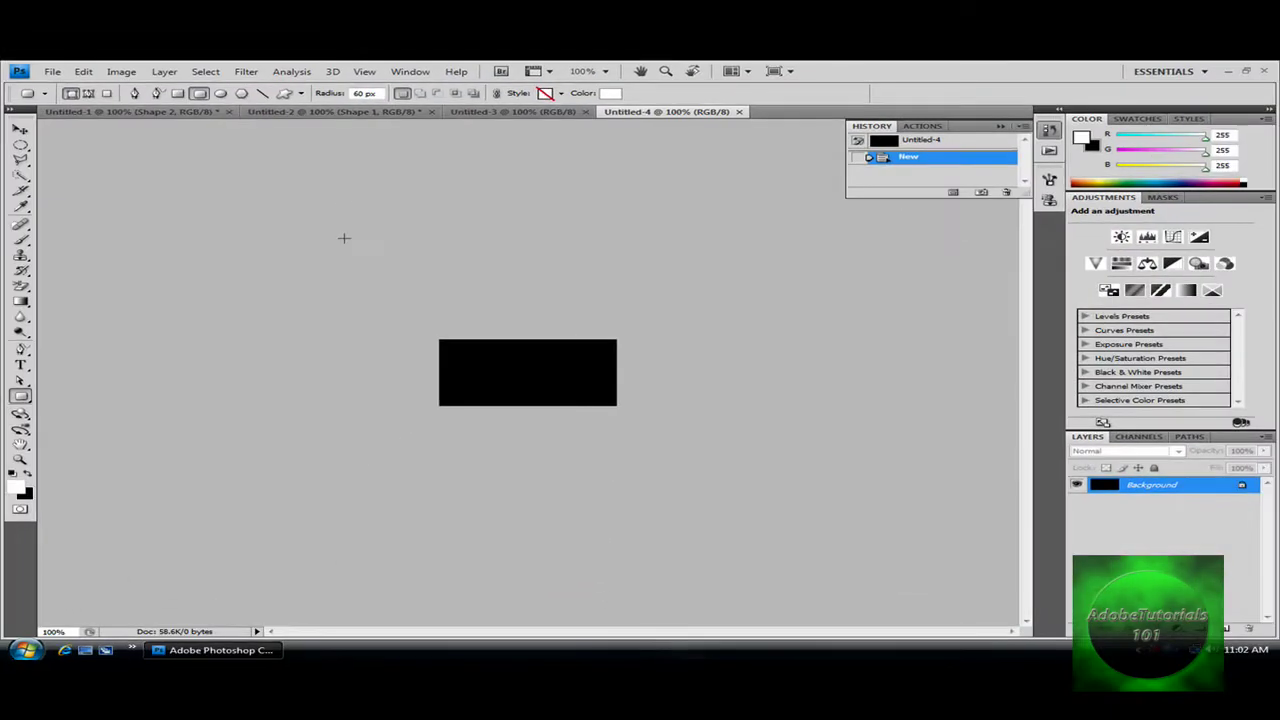
Step: Close Untitled-2 without saving and select the Rounded Rectangle tool
left_click(432, 113)
left_click(645, 288)
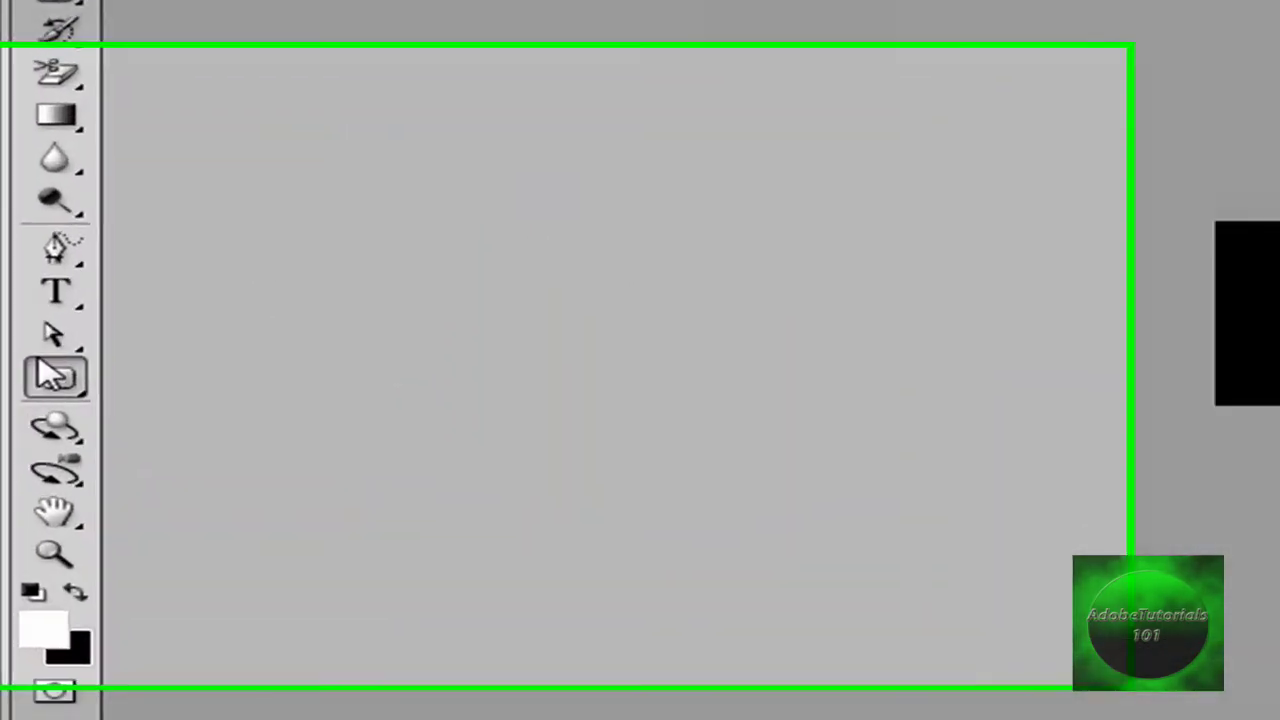
left_click(62, 376)
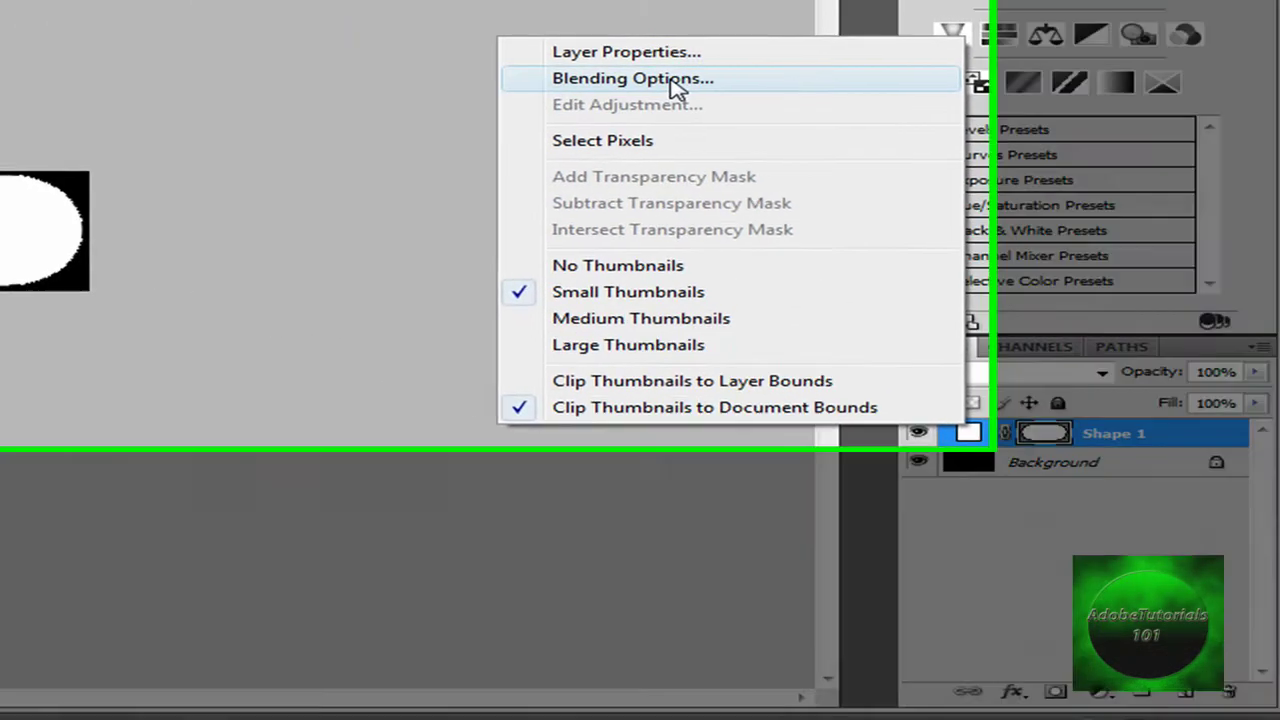
Step: Enable Gradient Overlay on the pill and set the left gradient stop to light blue 62d8ff
left_click(615, 22)
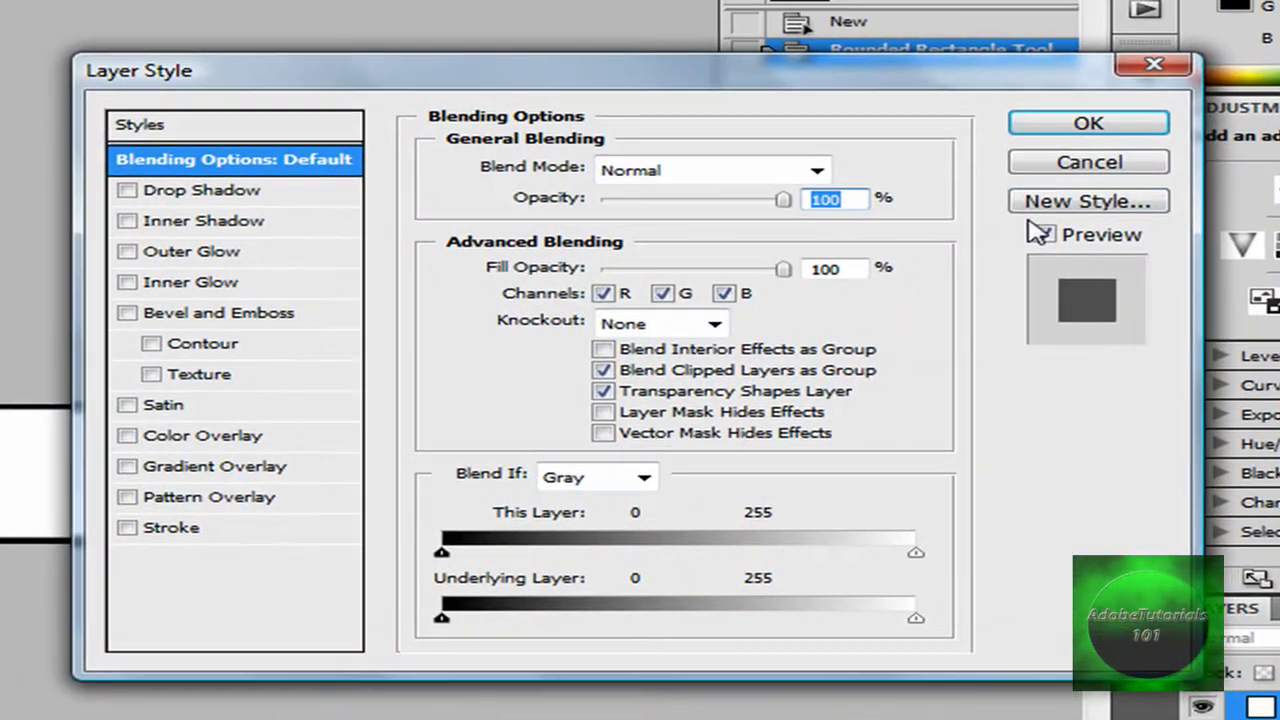
left_click(163, 474)
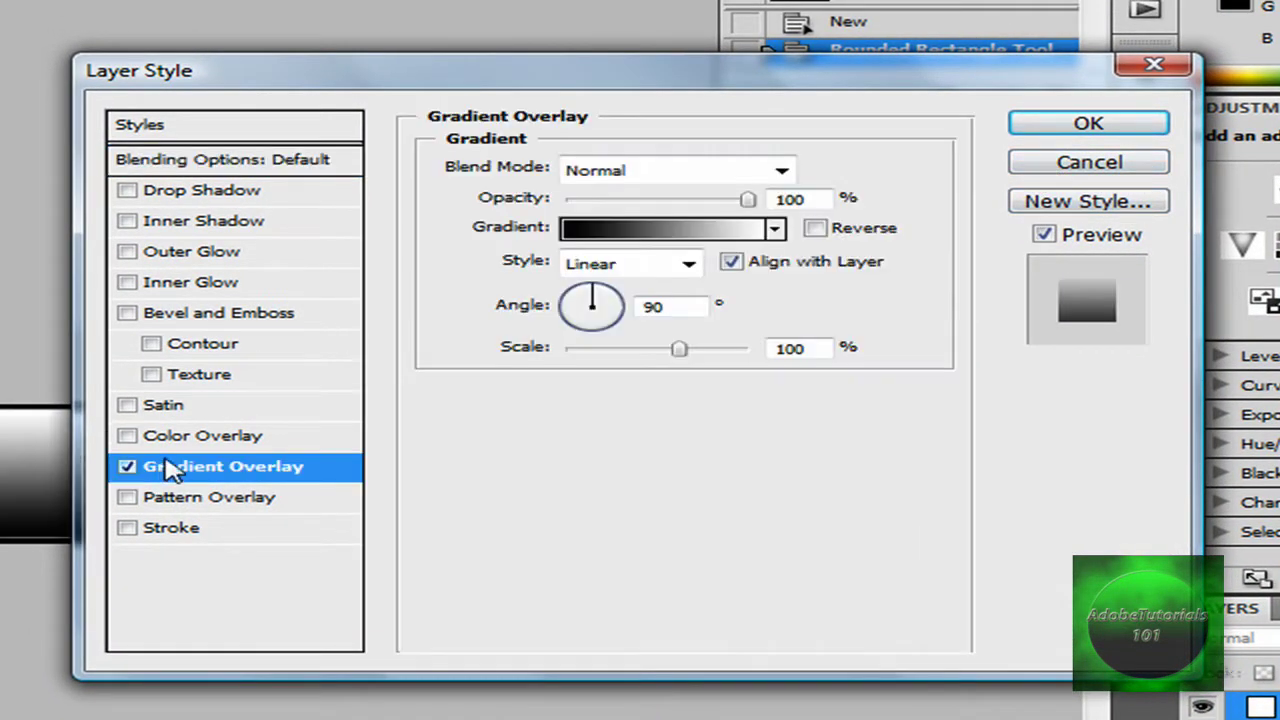
left_click(634, 228)
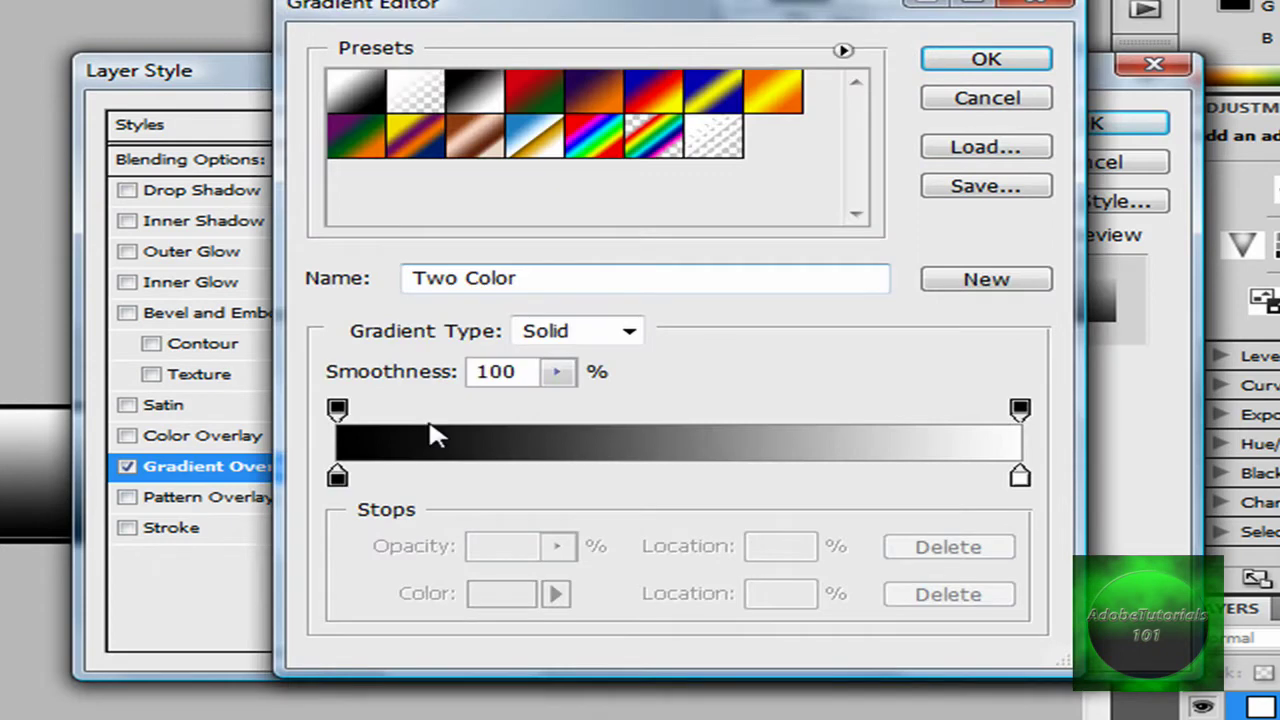
double_click(337, 476)
left_click_drag(313, 287, 343, 289)
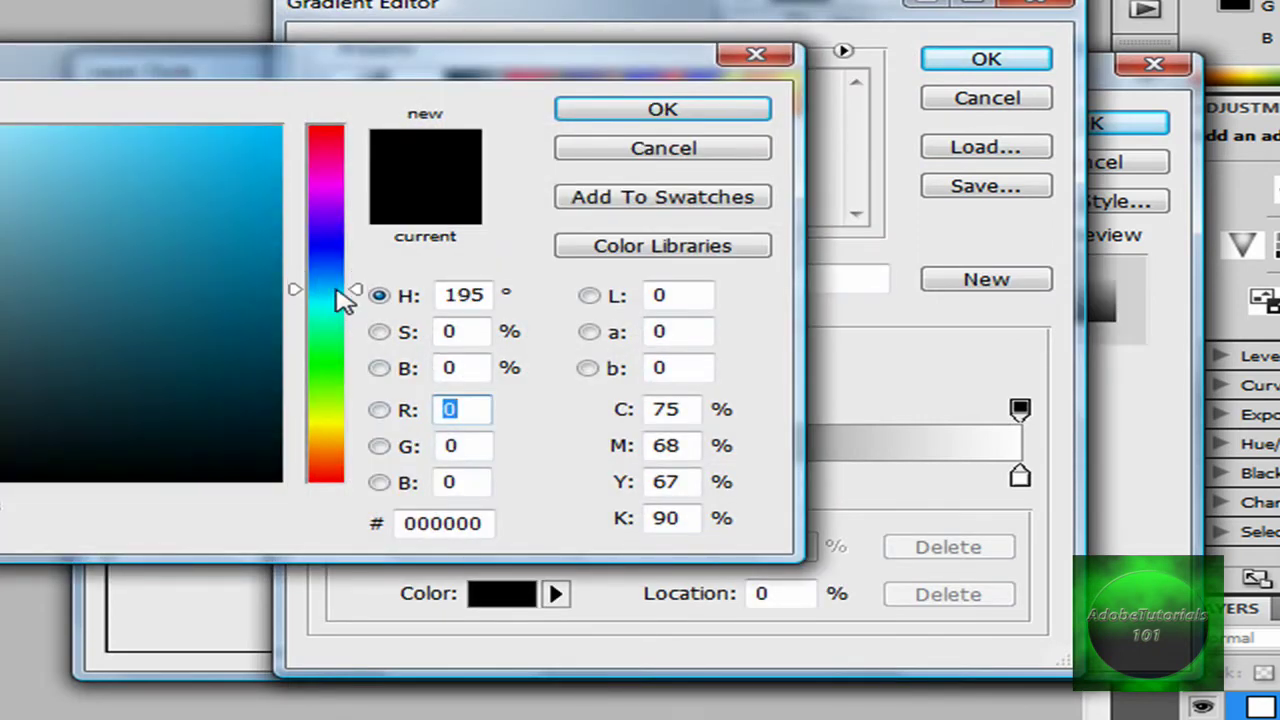
left_click(100, 129)
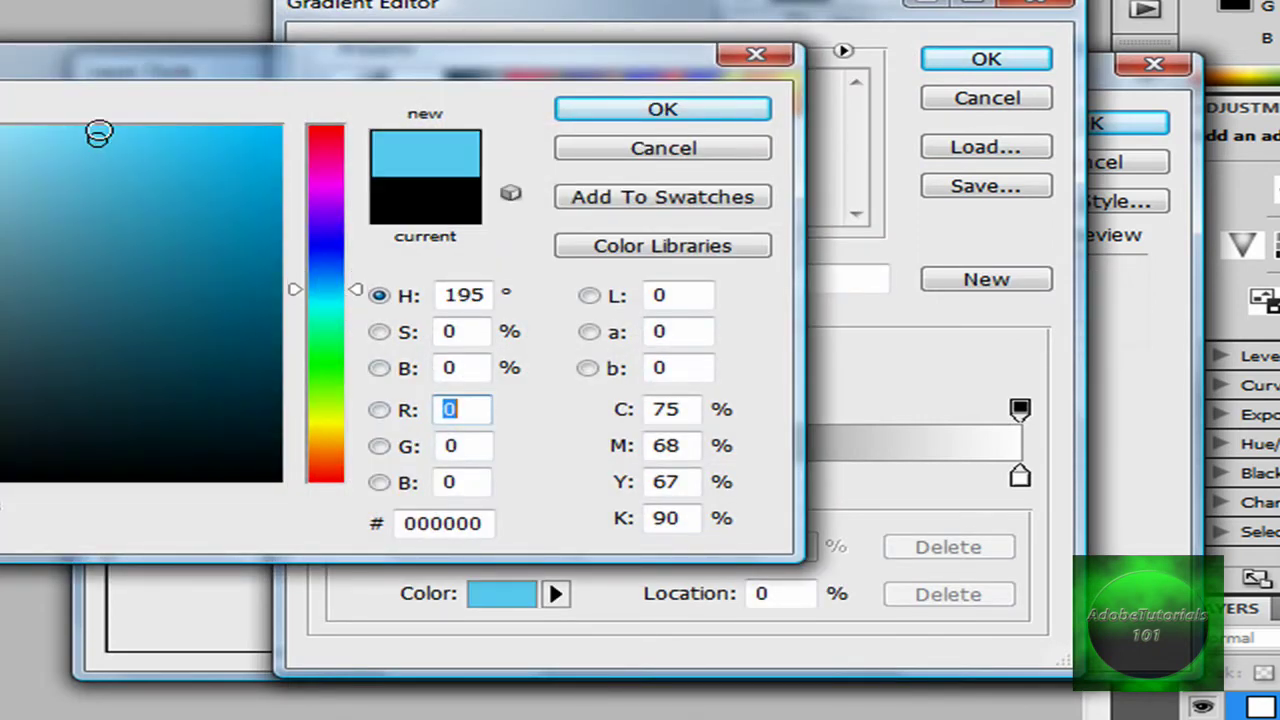
left_click(590, 114)
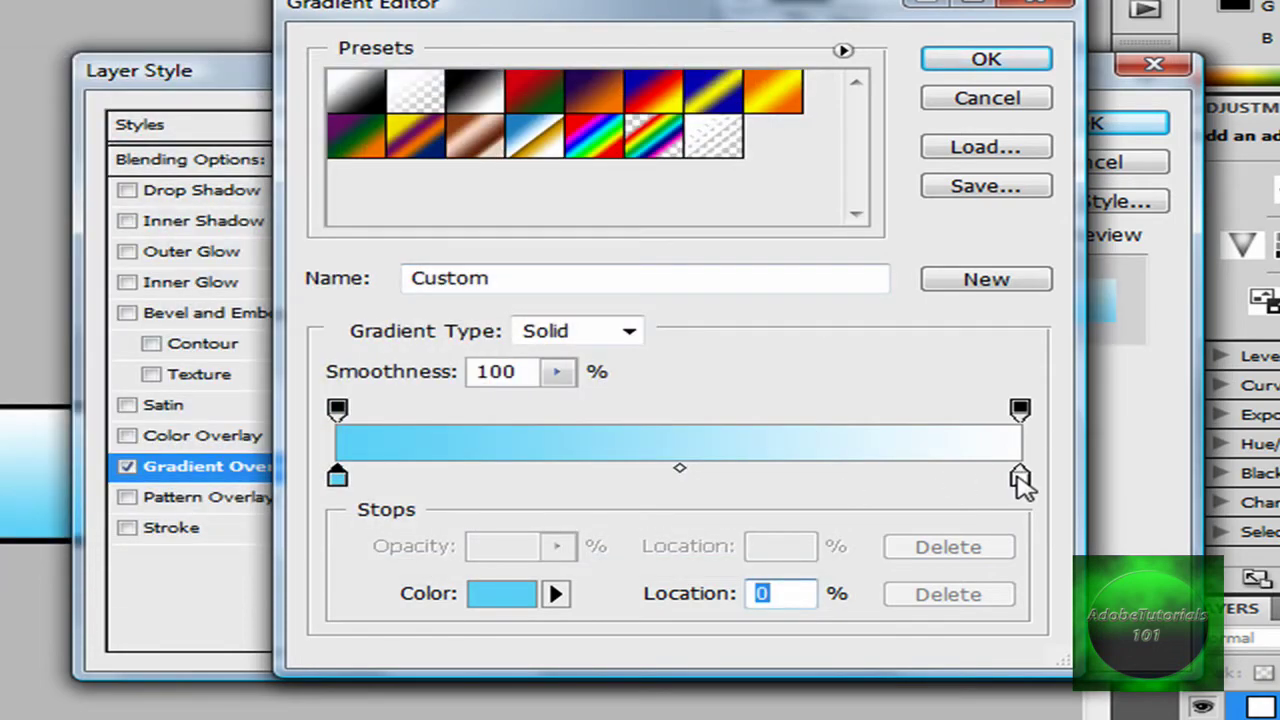
Step: Set the right gradient stop to dark blue 2c5a92 and move the midpoint to about 40%
double_click(1020, 476)
left_click(334, 272)
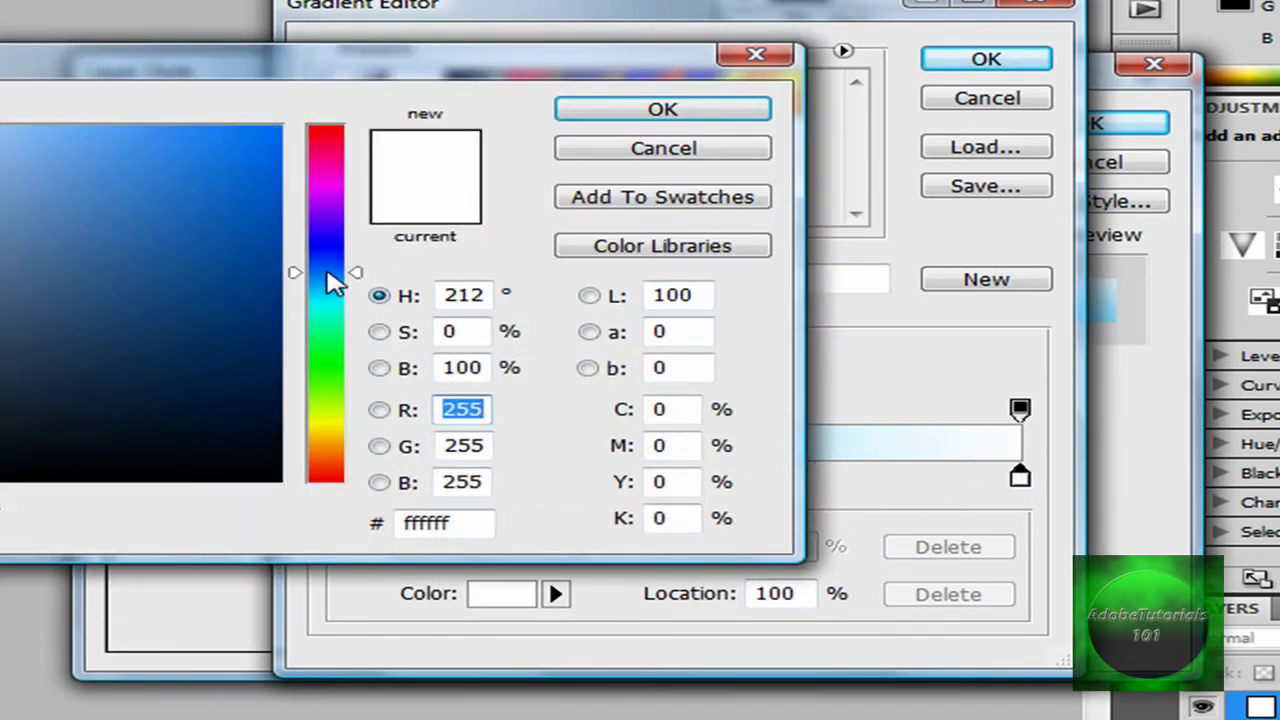
left_click(171, 271)
mouse_move(223, 251)
left_mouse_down()
mouse_move(166, 291)
mouse_move(149, 254)
mouse_move(106, 266)
mouse_move(138, 277)
left_mouse_up()
left_click(668, 114)
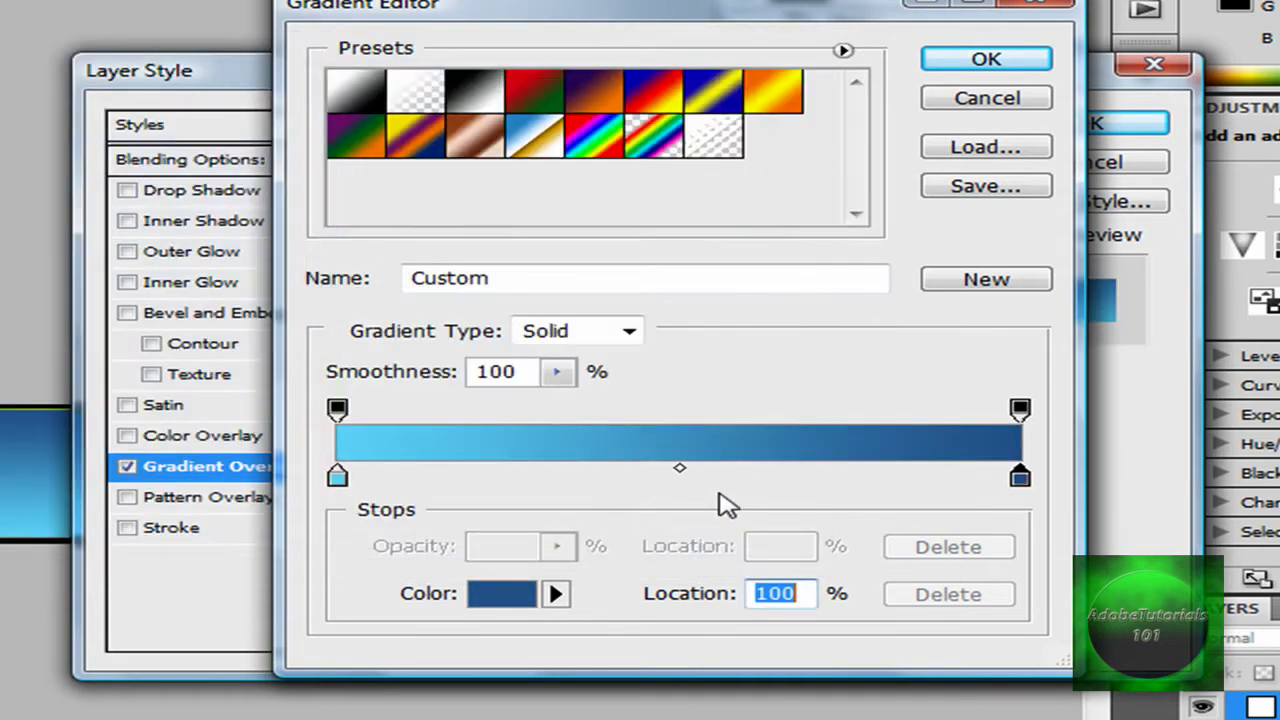
left_click_drag(683, 478, 614, 480)
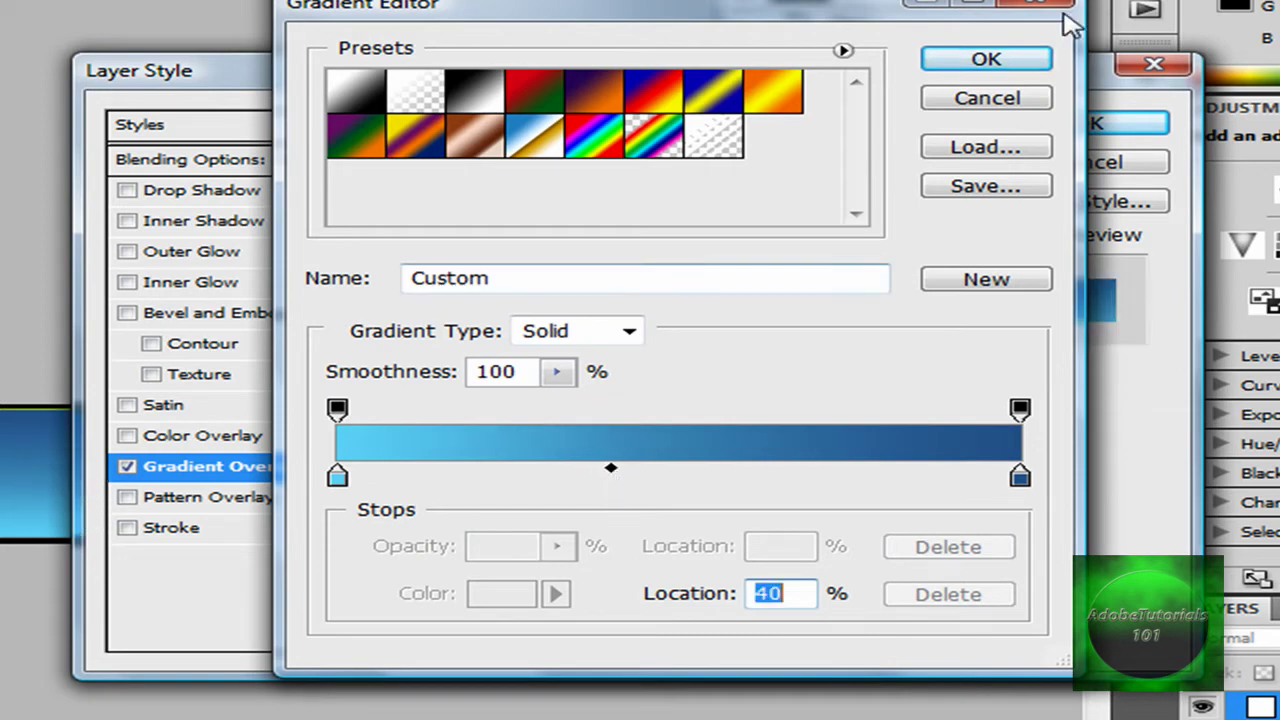
Step: Add an Overlay inner shadow at 100% opacity, 16 px size and 7 px distance
left_click(1010, 62)
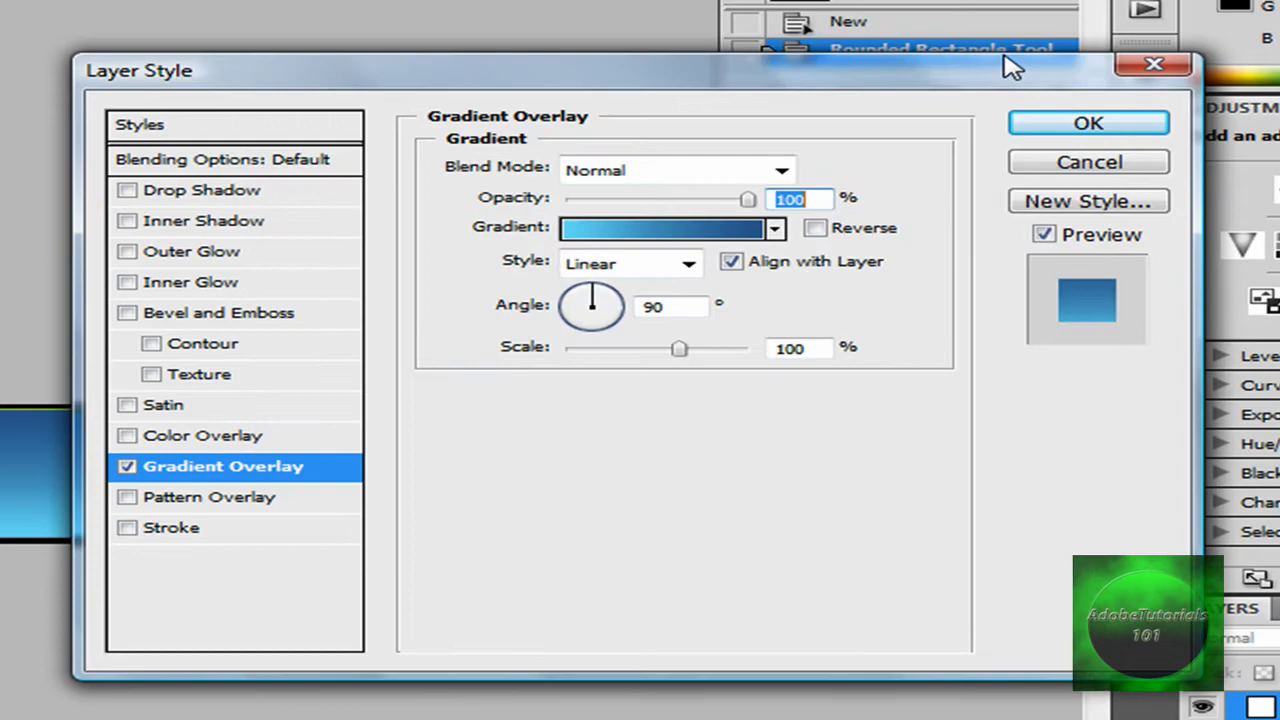
left_click(226, 222)
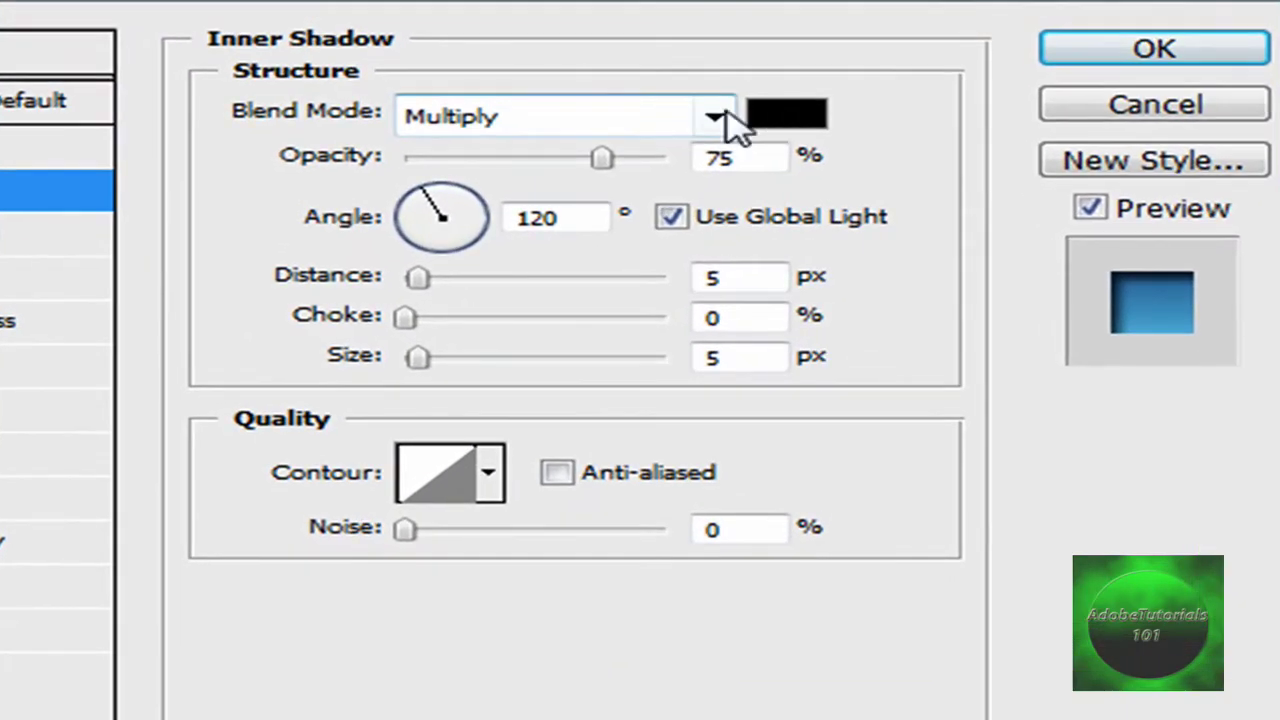
left_click(755, 171)
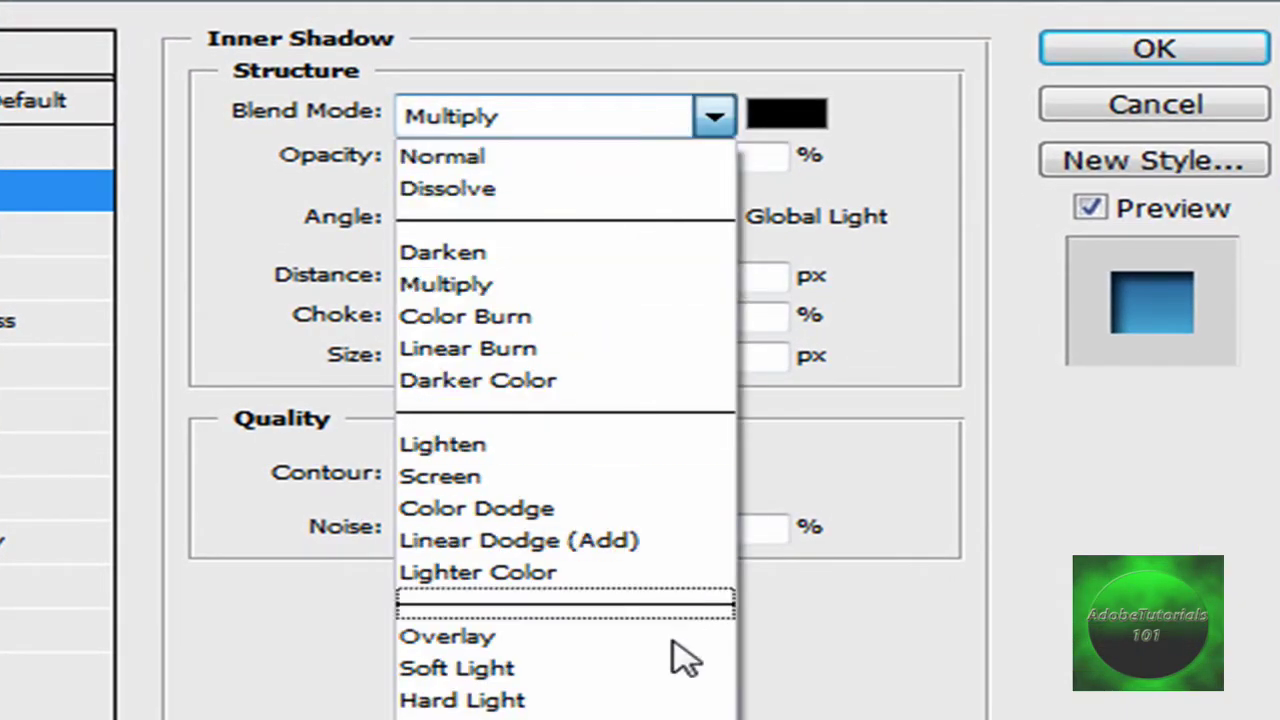
left_click(675, 636)
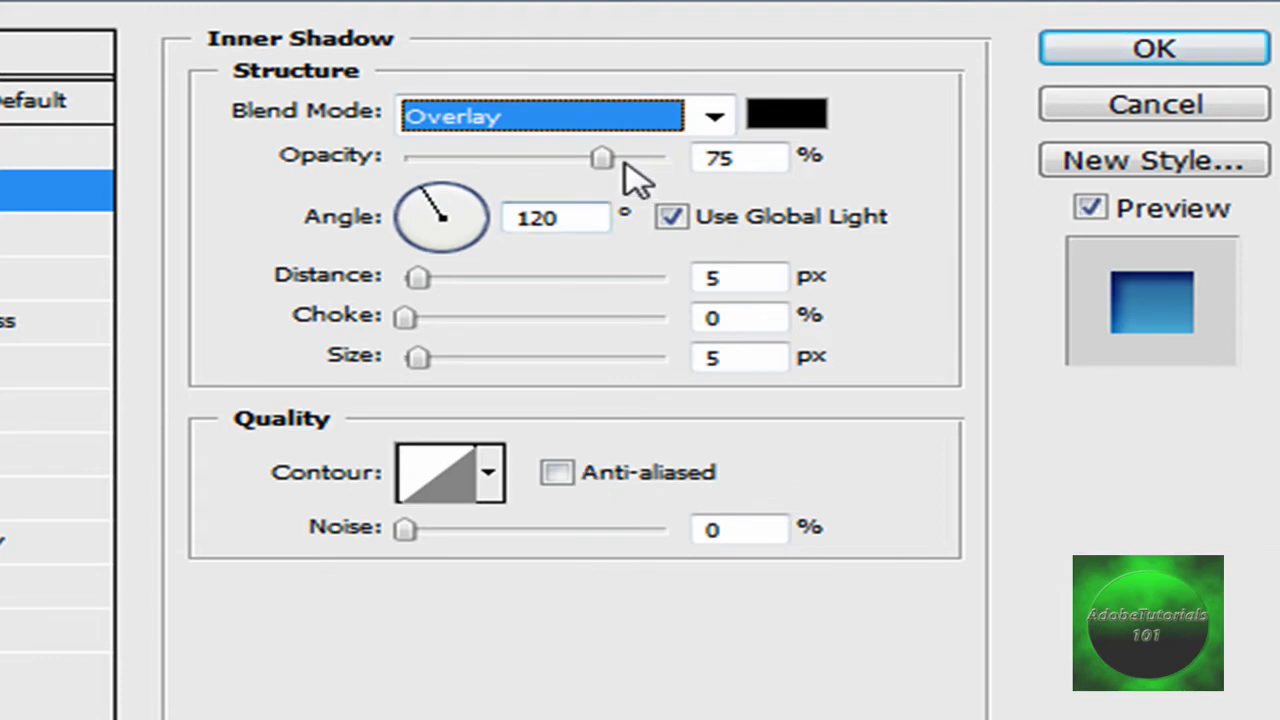
left_click_drag(600, 160, 708, 180)
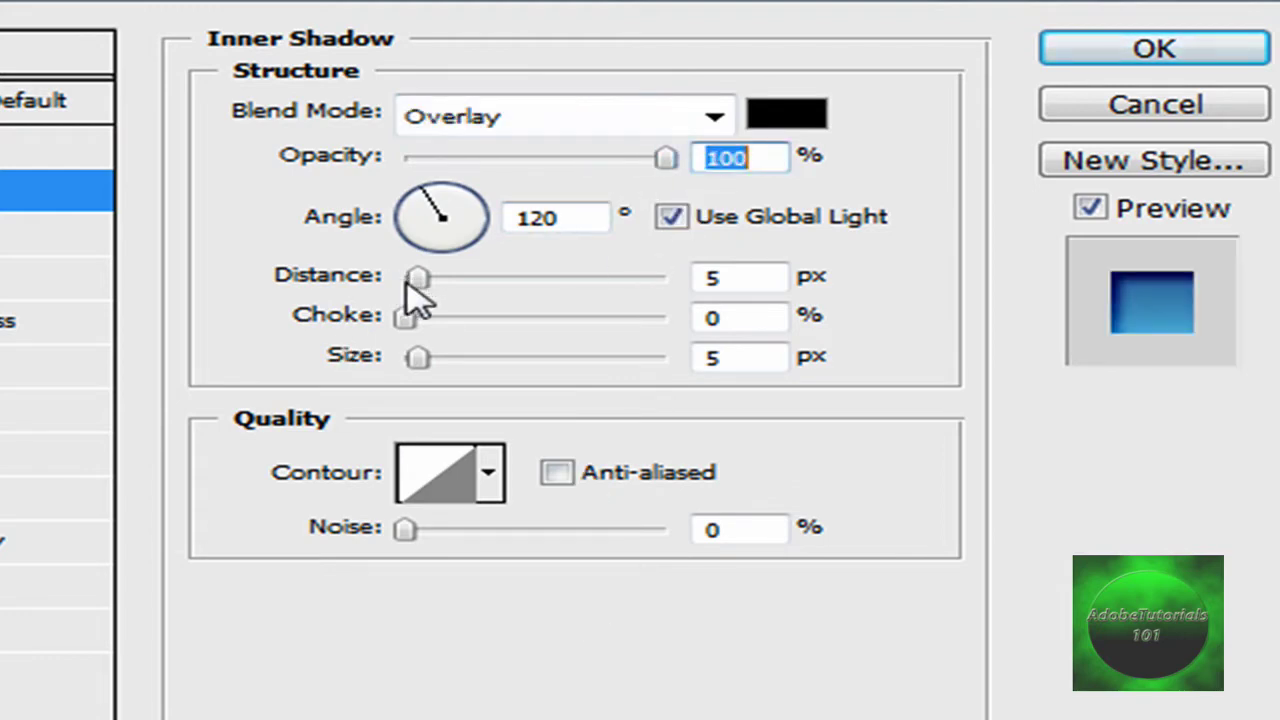
left_click_drag(417, 360, 443, 371)
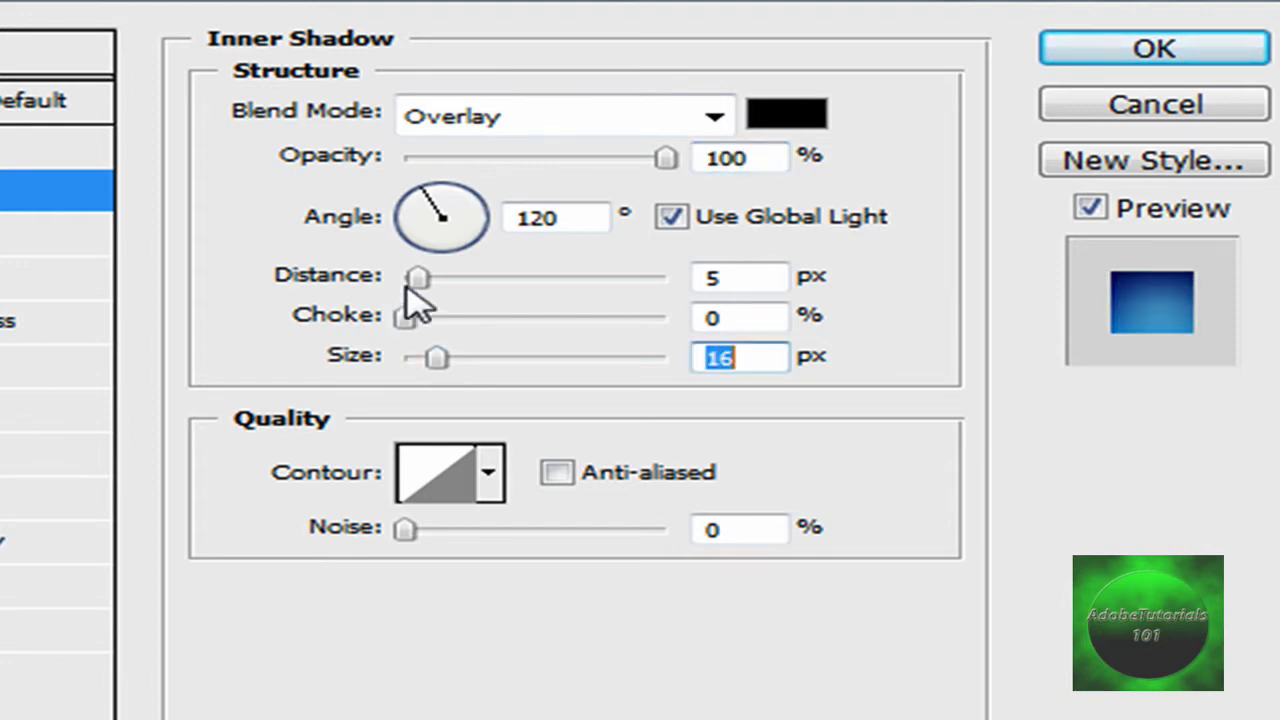
left_click_drag(407, 287, 420, 292)
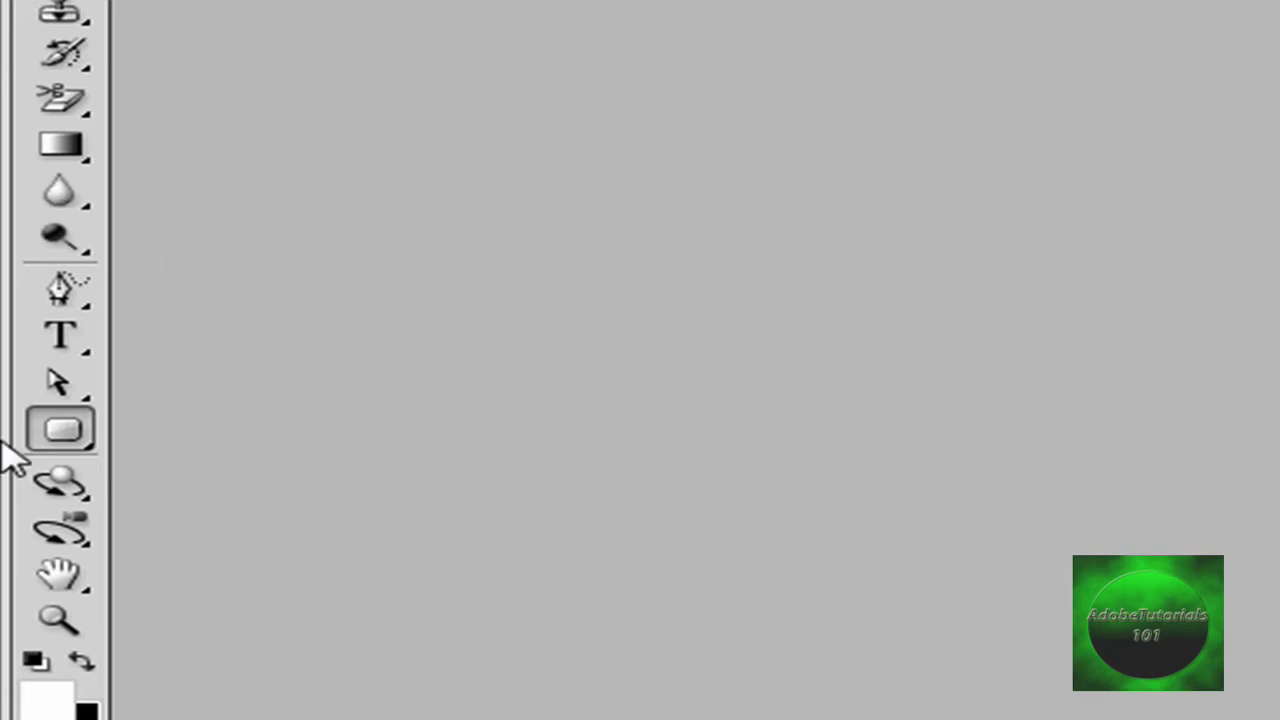
Step: Draw a second, unstyled rounded rectangle as a highlight across the top of the pill
left_click(67, 434)
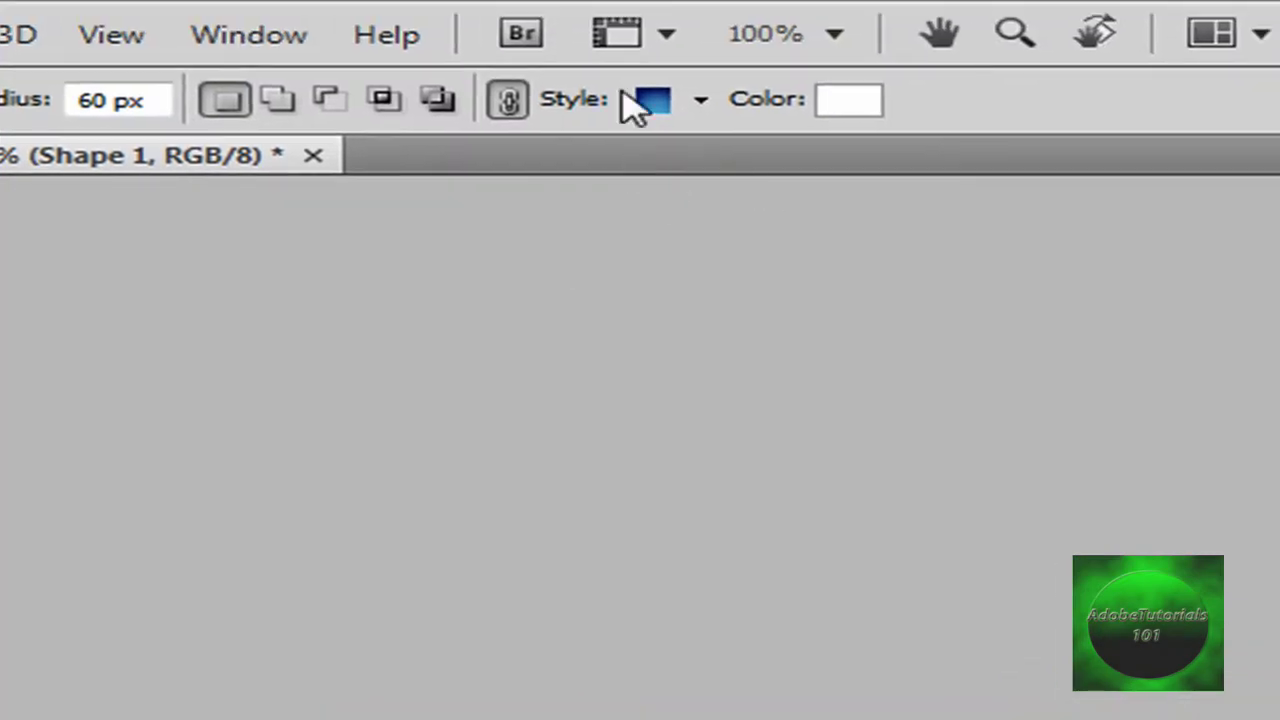
key("alt+bracketleft")
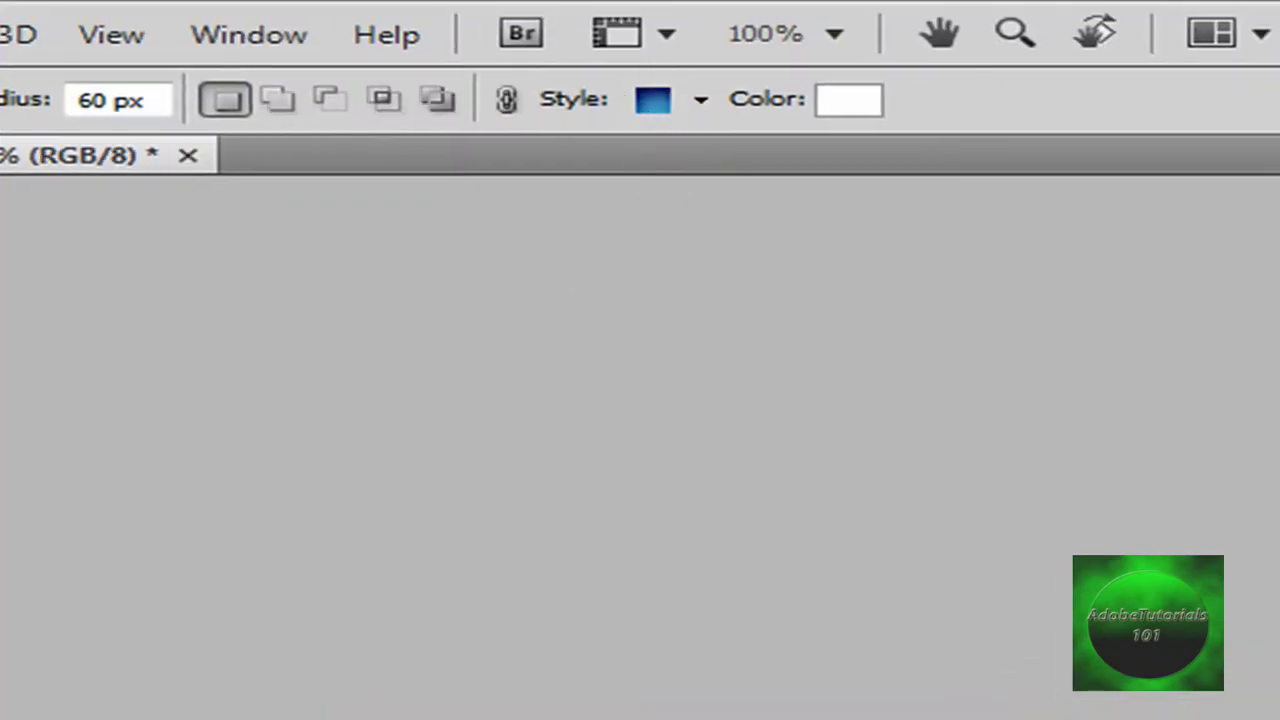
left_click(702, 100)
left_click(403, 200)
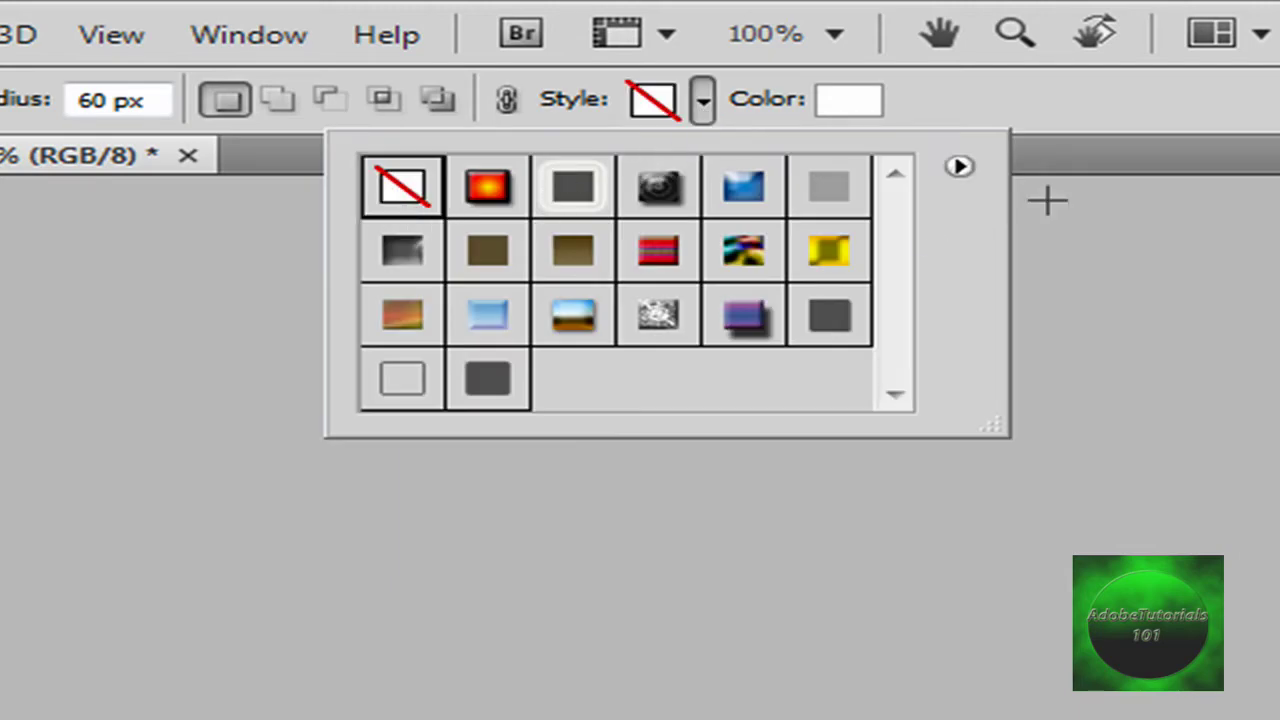
left_click(703, 103)
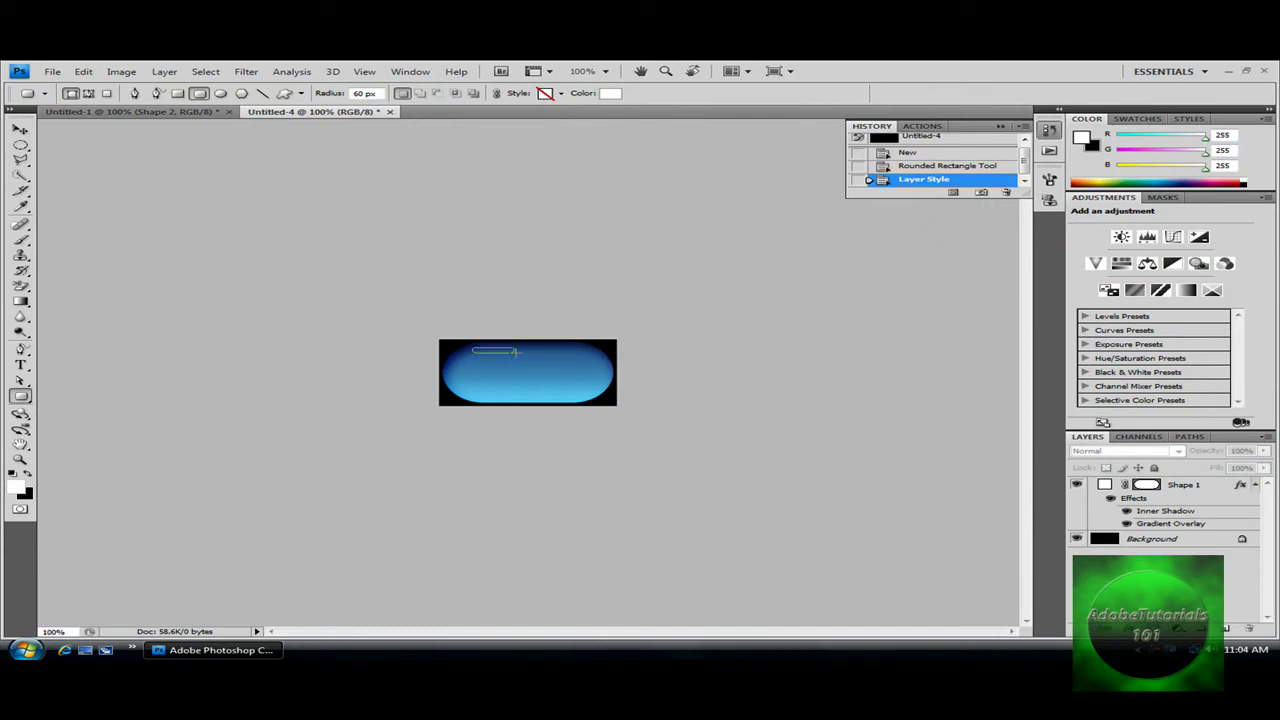
left_click_drag(550, 351, 591, 374)
left_click_drag(595, 372, 589, 370)
left_click_drag(587, 371, 589, 372)
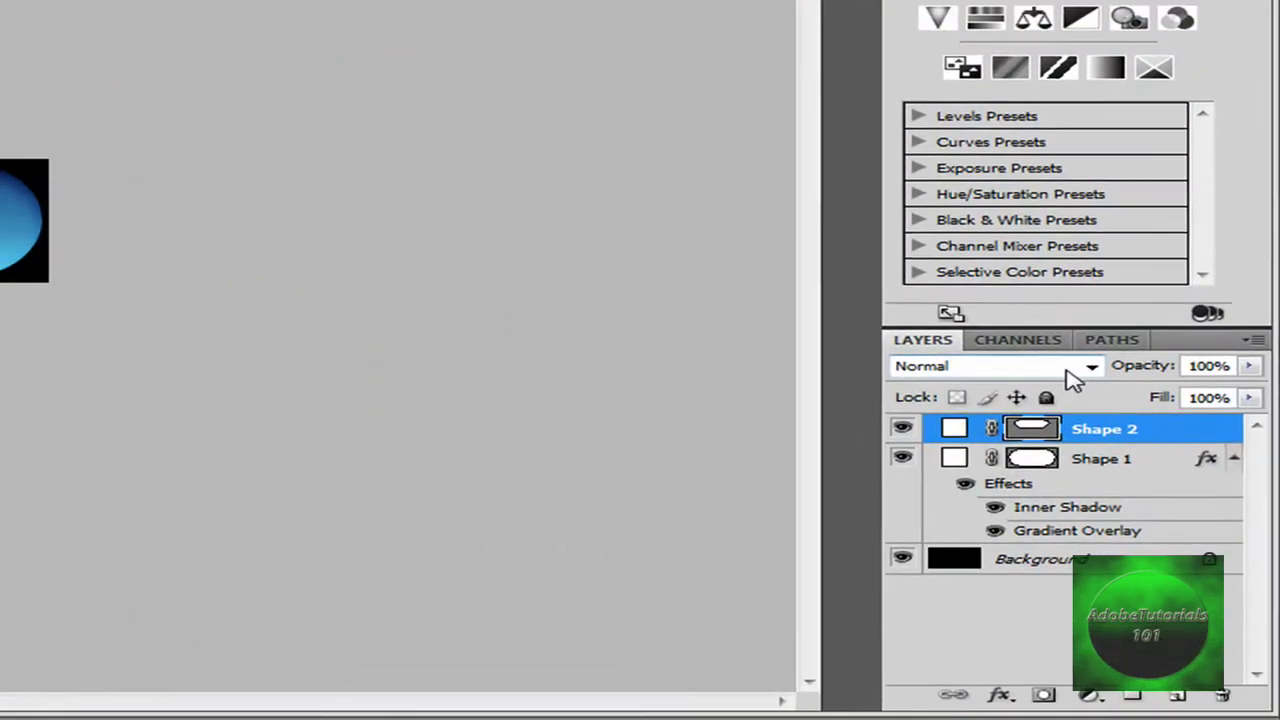
Step: Set the Shape 2 highlight to Overlay blending at 41% opacity, then deselect it
left_click(1156, 451)
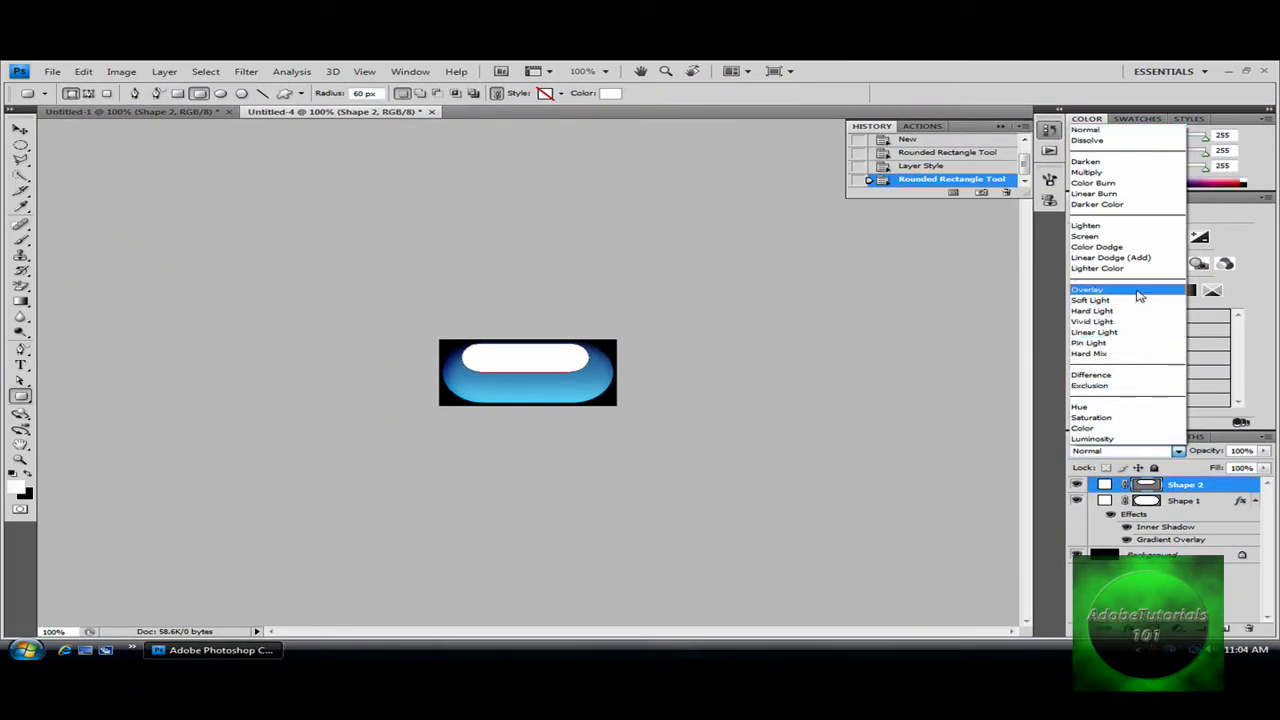
left_click(1118, 251)
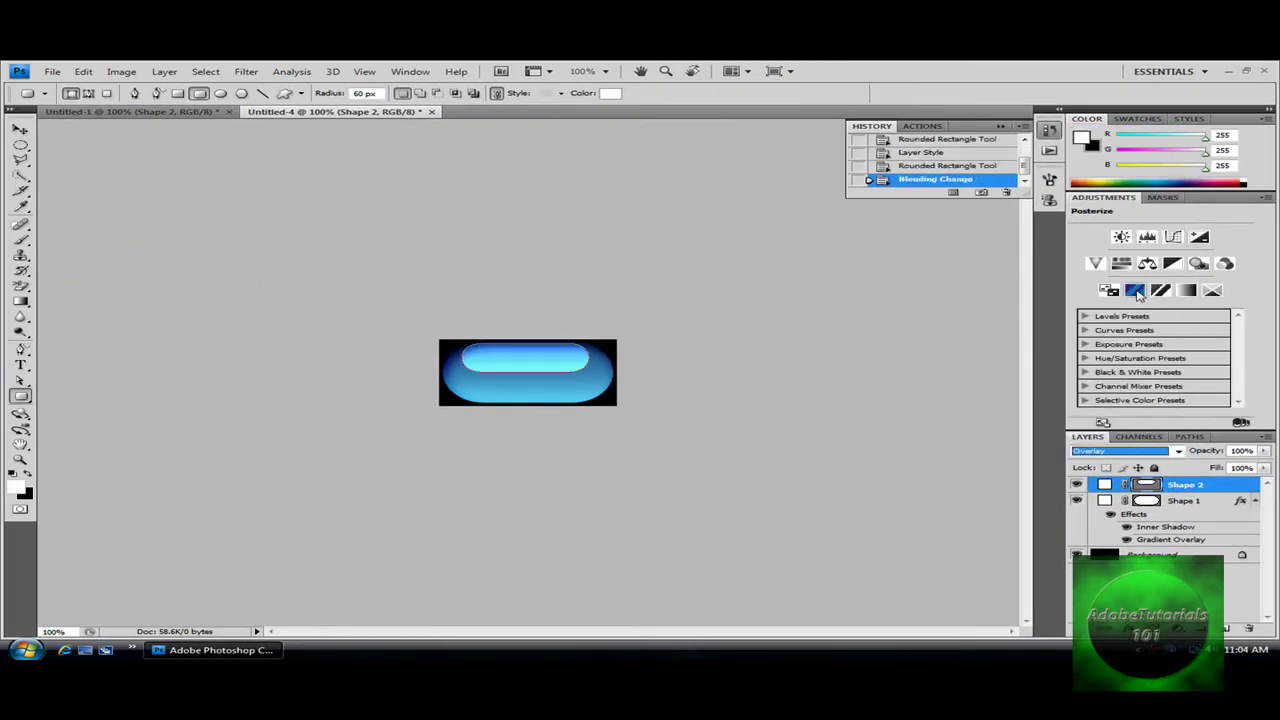
left_click(1265, 452)
left_click_drag(1264, 468, 1220, 469)
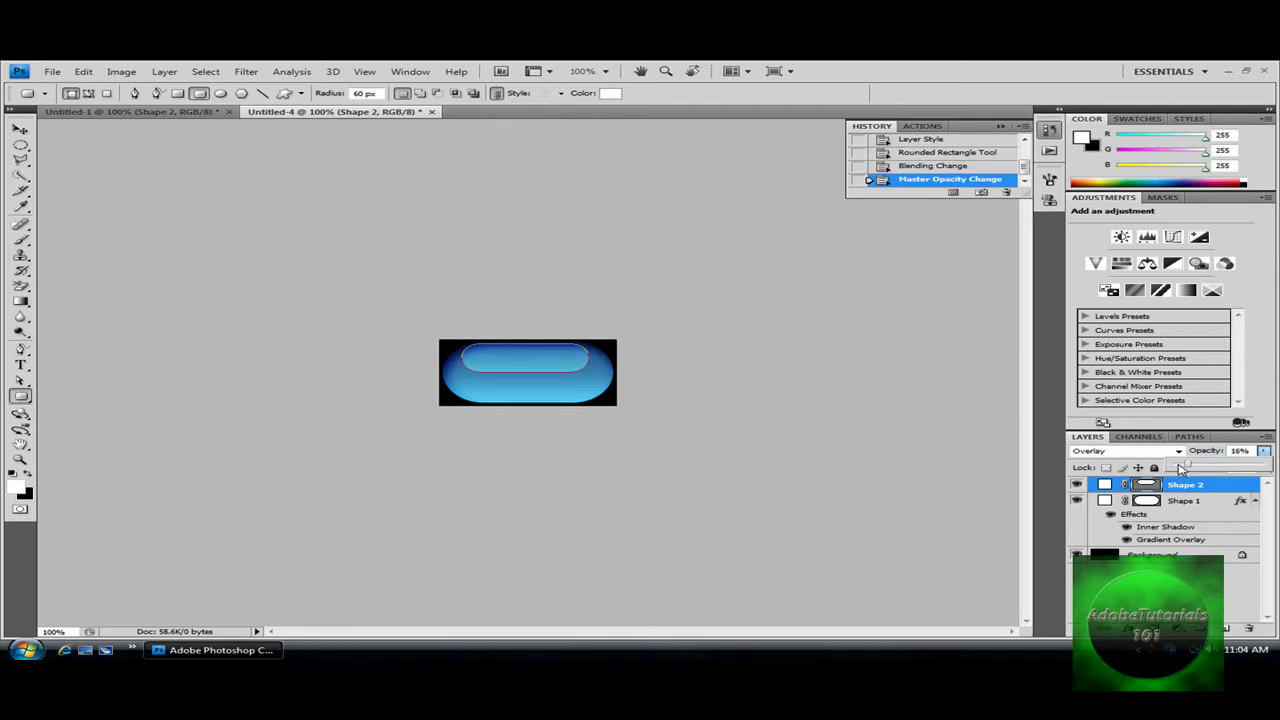
left_click_drag(1206, 468, 1208, 468)
left_click(1140, 597)
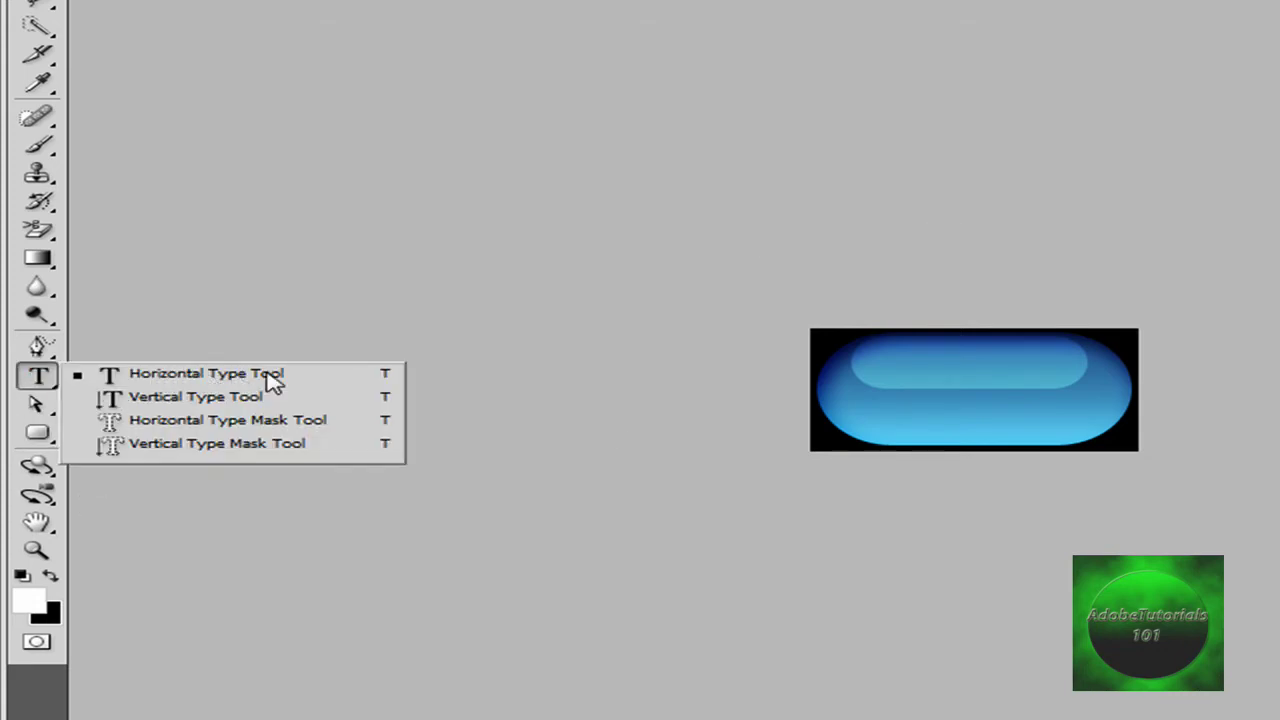
Step: Type 'Tim' in a text box over the button and remove leading spaces to centre it
left_click(366, 378)
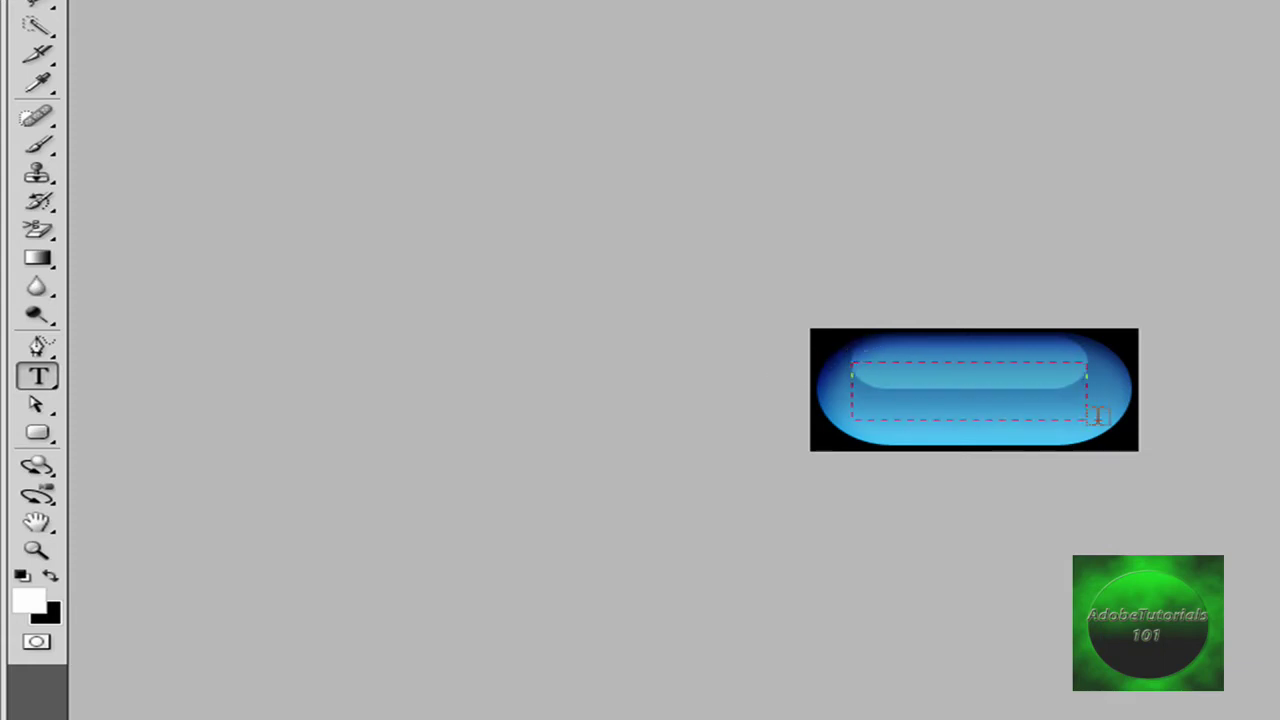
left_click_drag(1096, 415, 1103, 419)
type("Tim")
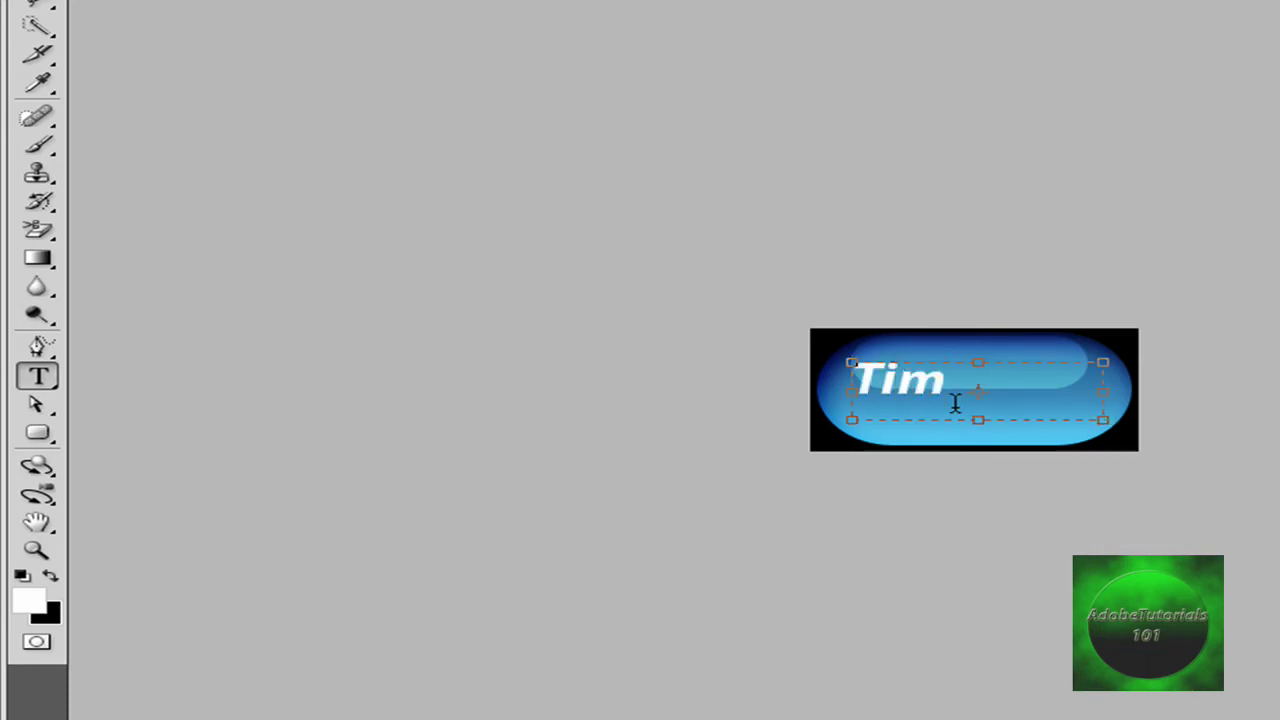
left_click(862, 384)
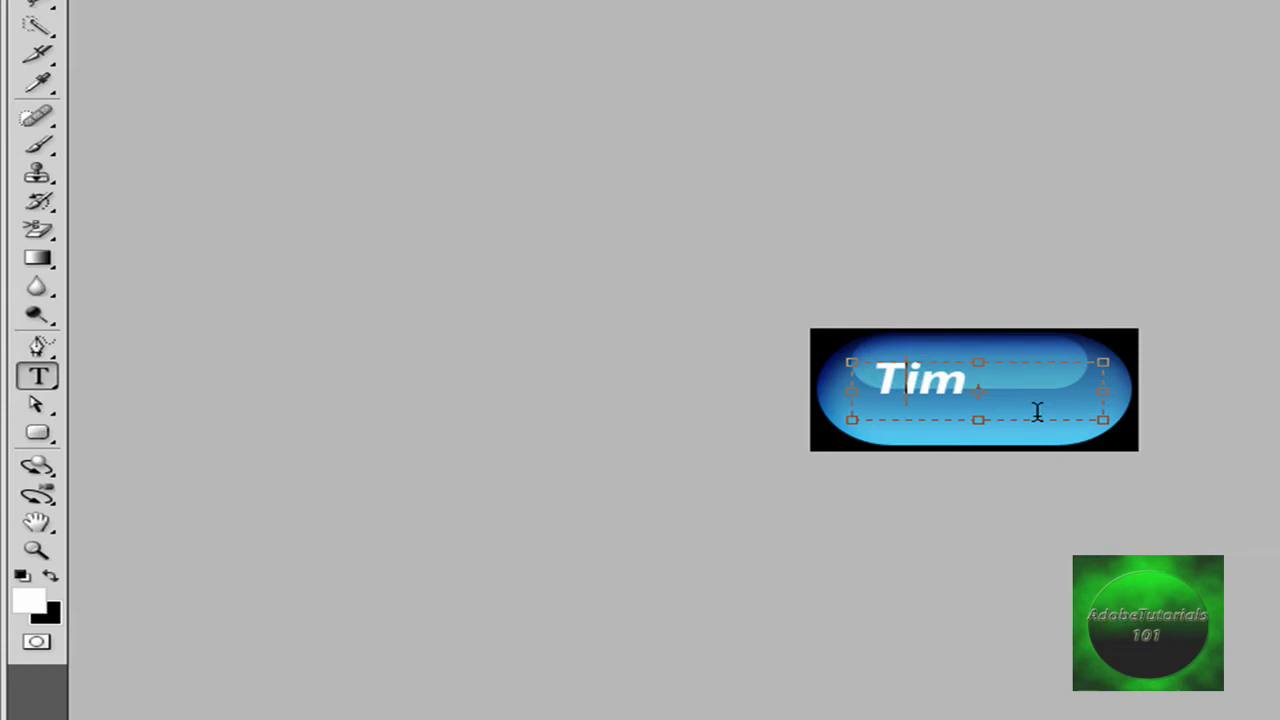
key("BackSpace")
key("BackSpace")
key("BackSpace")
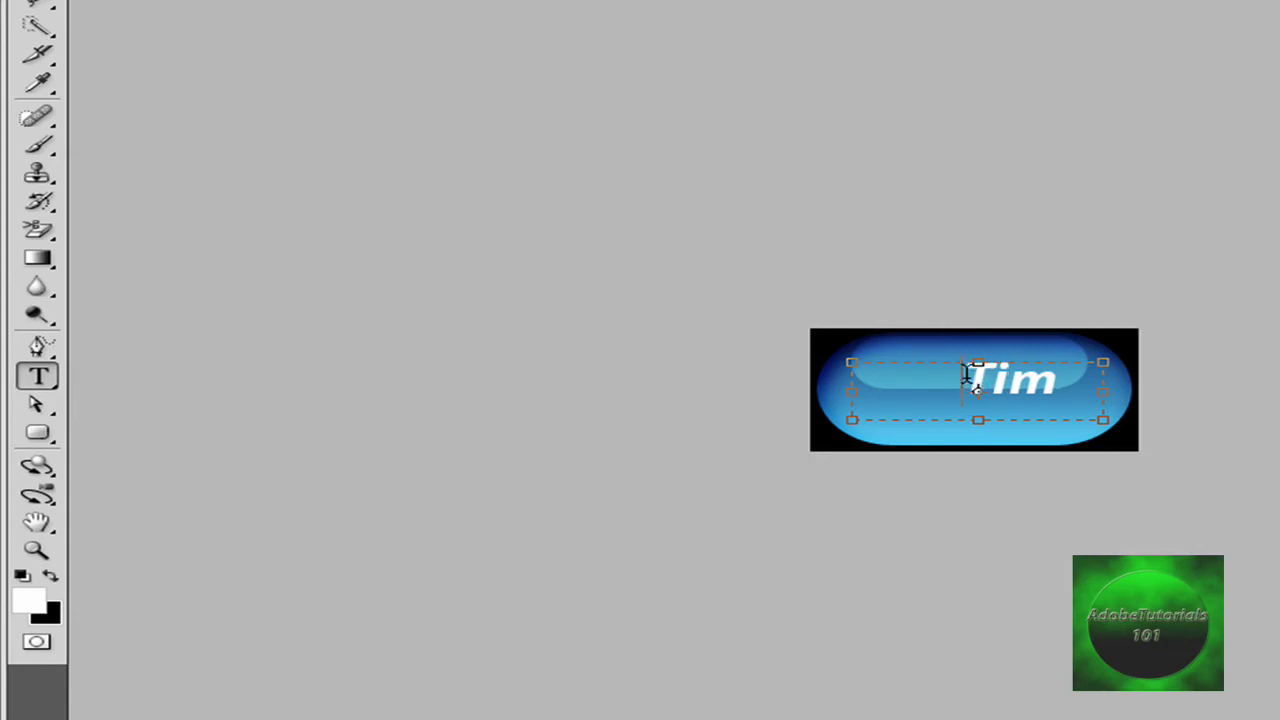
key("BackSpace")
key("BackSpace")
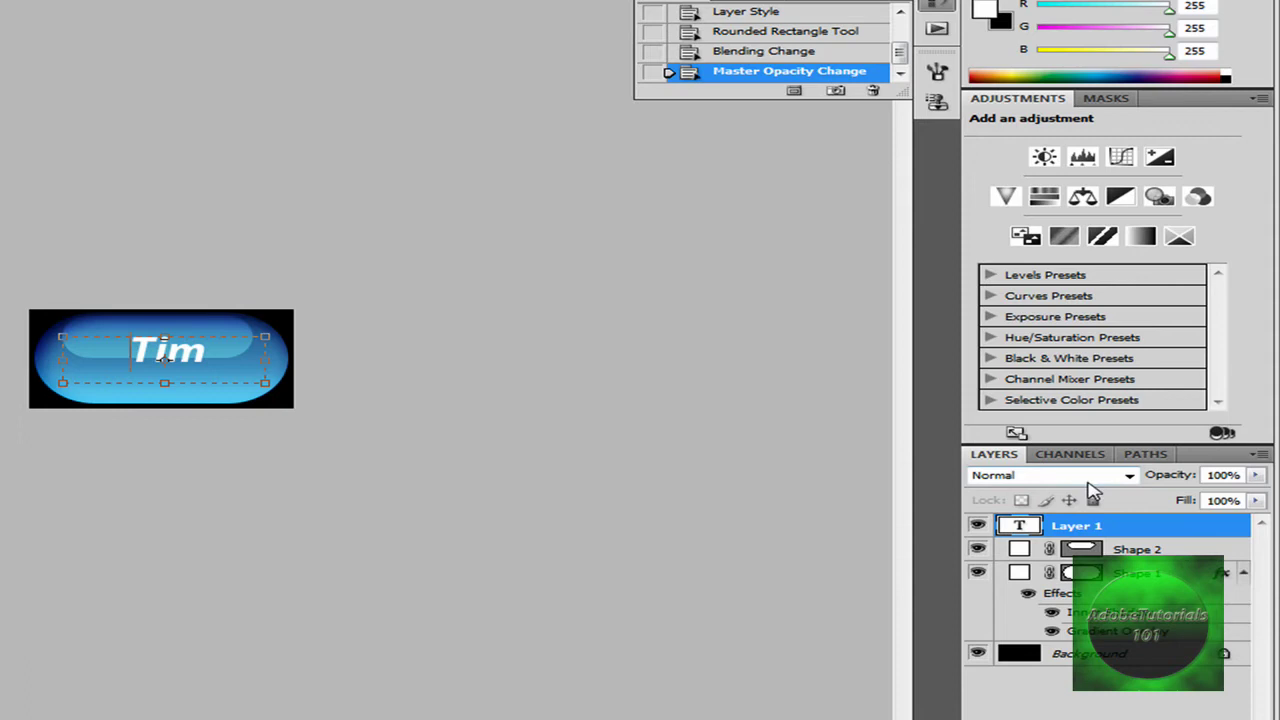
Step: Commit the text and set the Tim layer's blend mode to Soft Light
left_click(1058, 532)
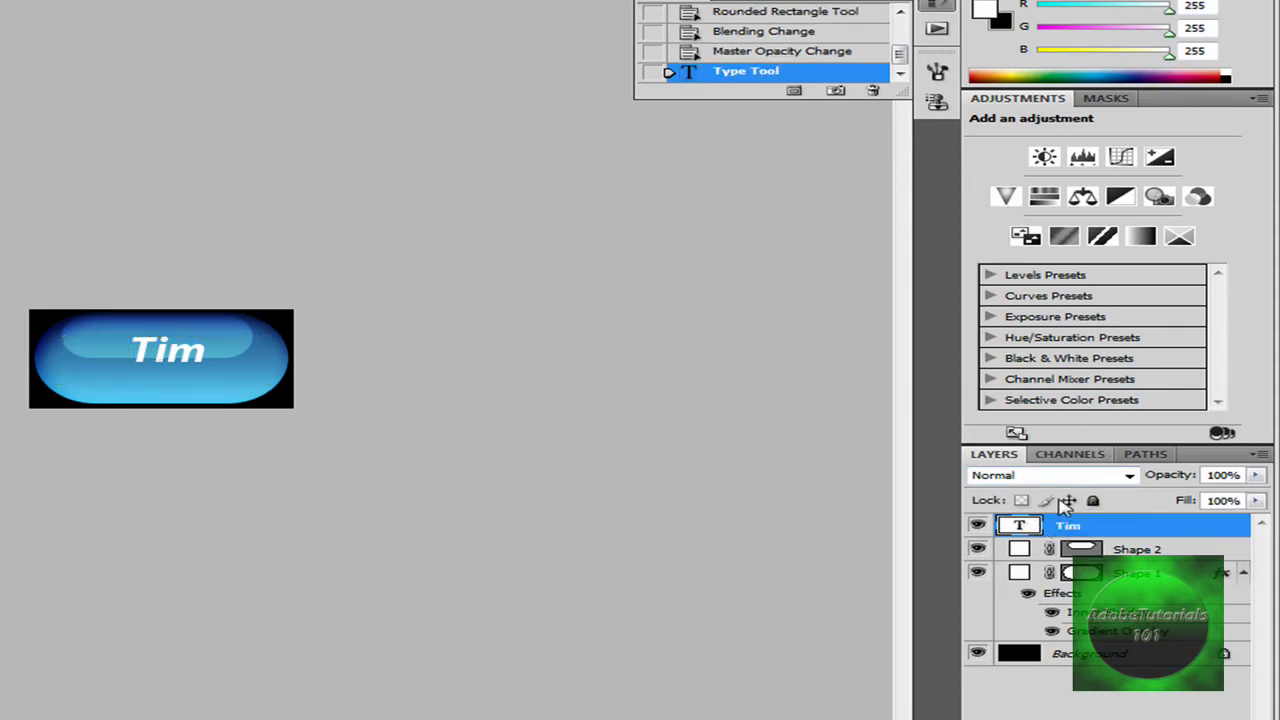
left_click(1127, 475)
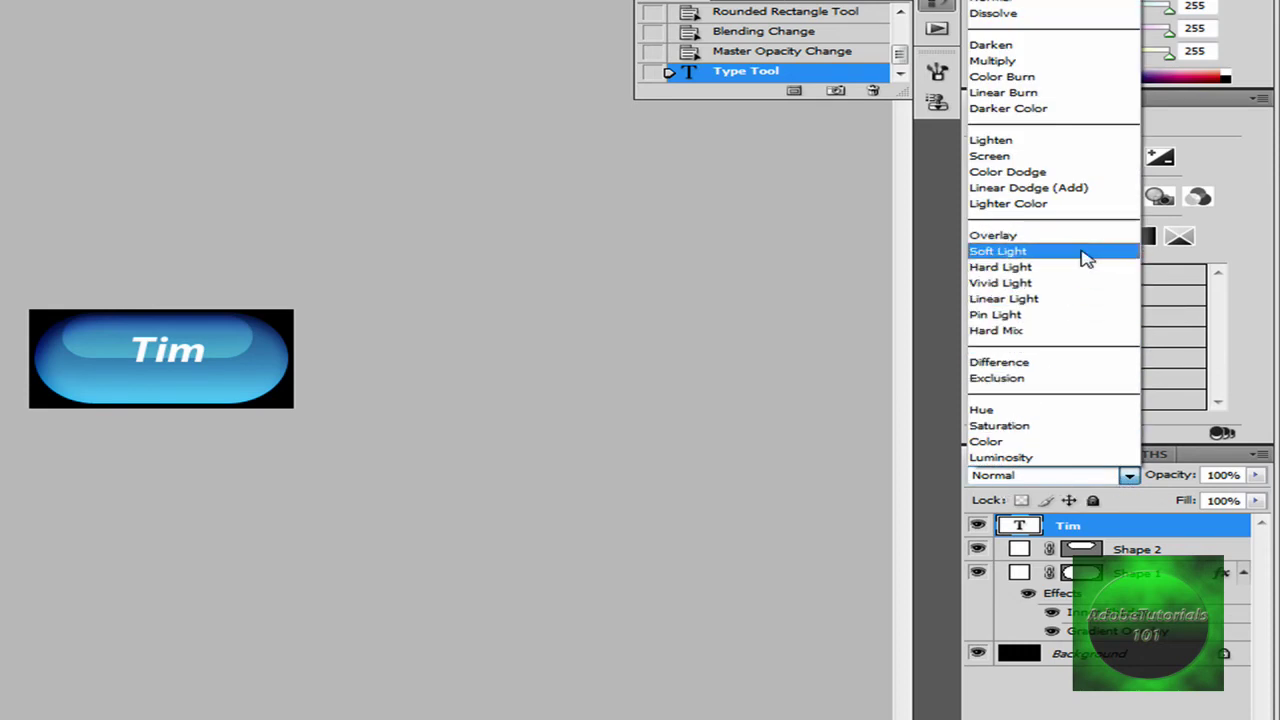
left_click(1087, 258)
Step: Enlarge the Tim text from 36 pt to 48 pt and narrow its text box
left_click(160, 345)
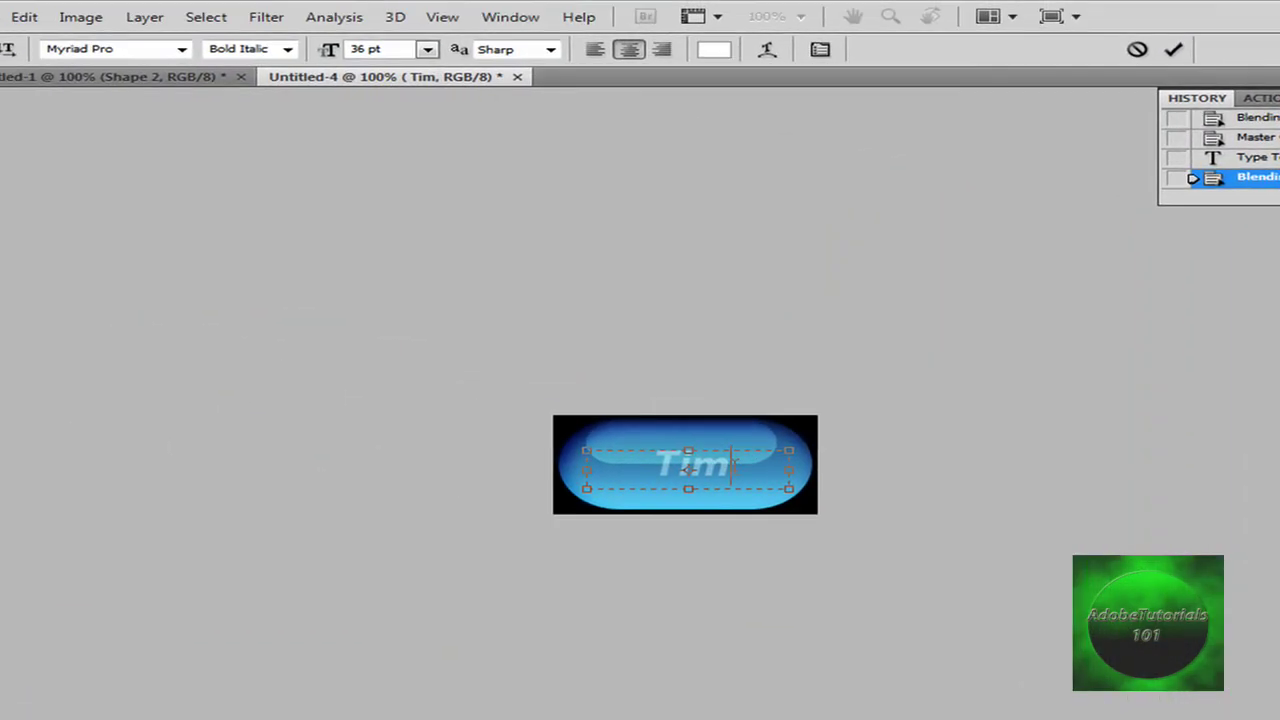
key("ctrl+a")
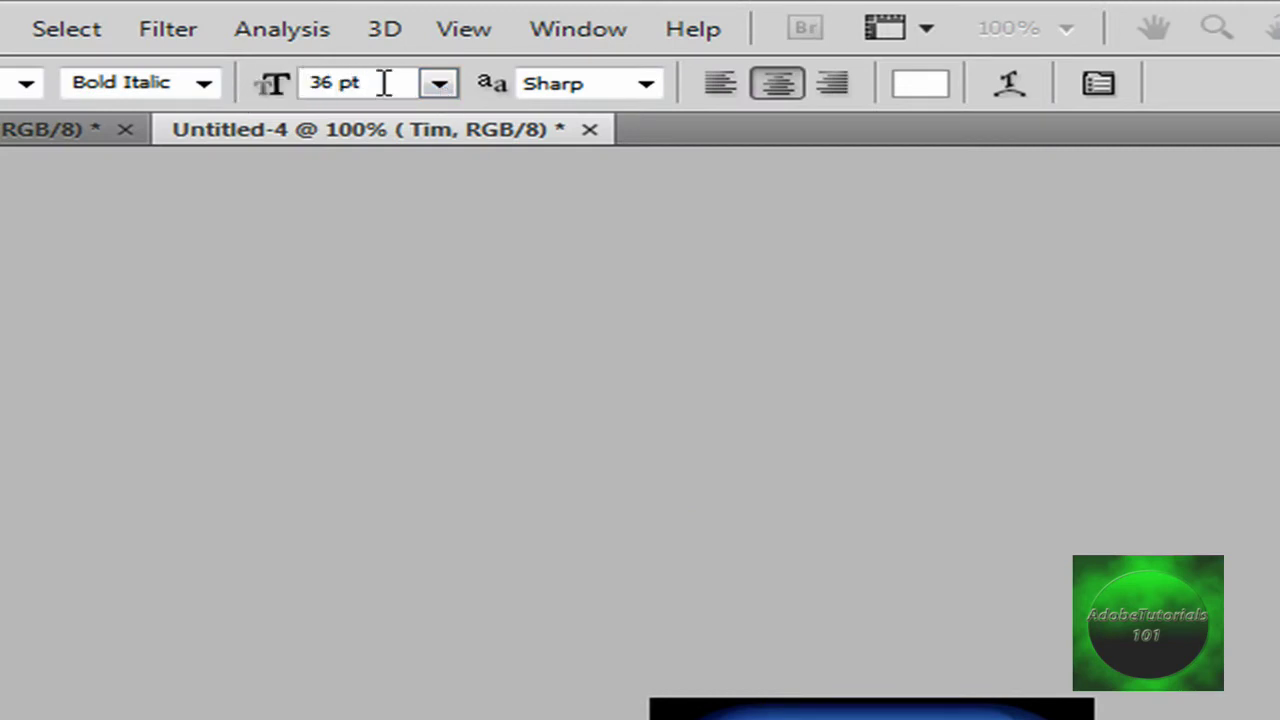
left_click(440, 84)
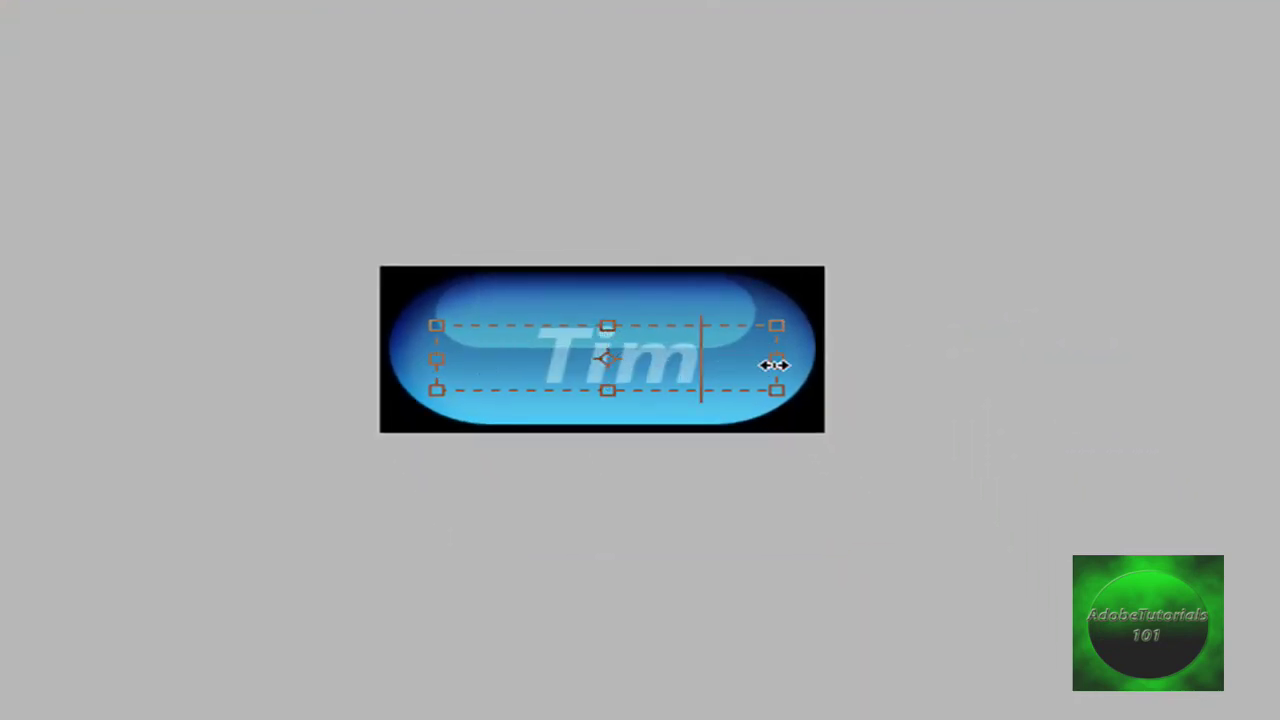
left_click_drag(775, 365, 753, 365)
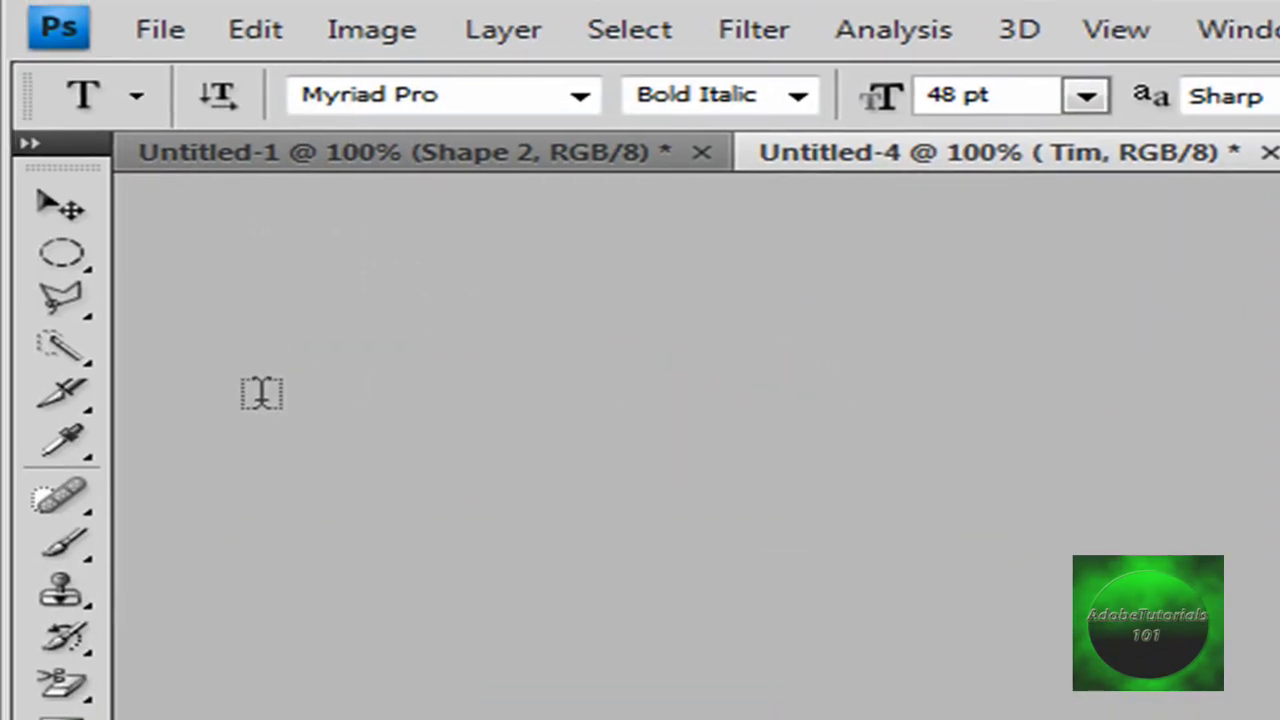
Step: In Save As, choose JPEG format and name the file Tim
left_click(160, 30)
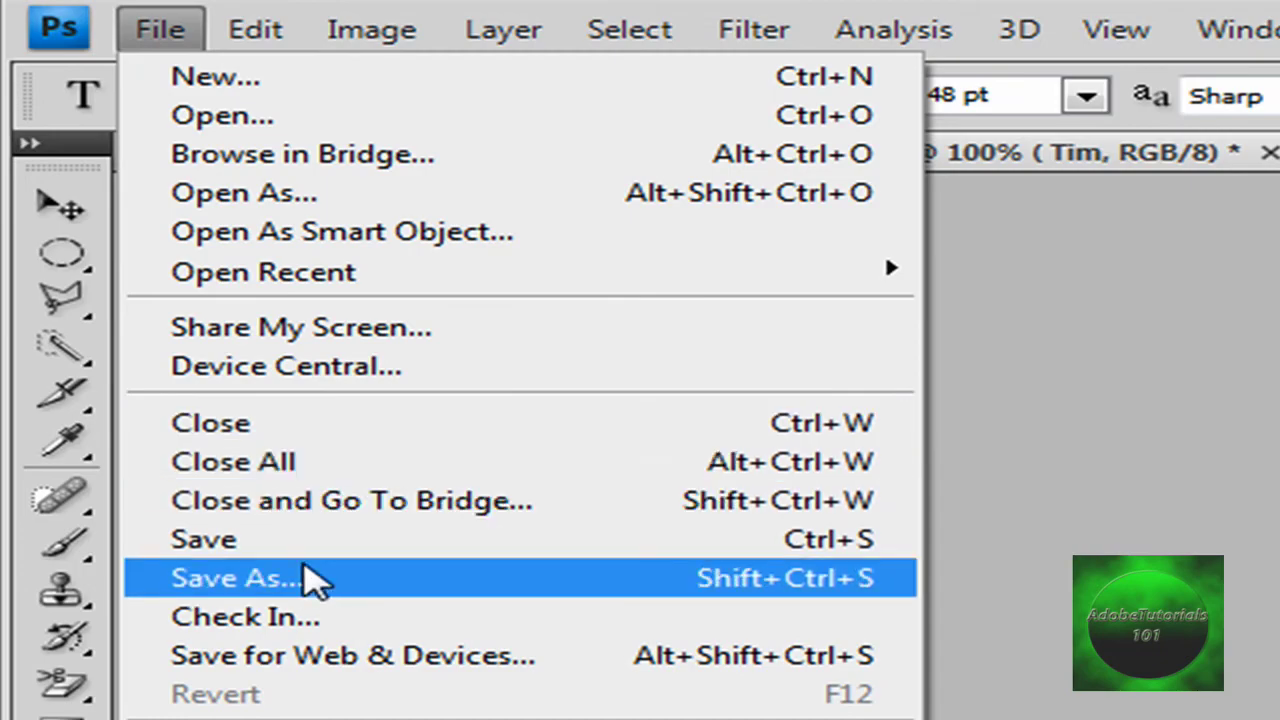
left_click(315, 578)
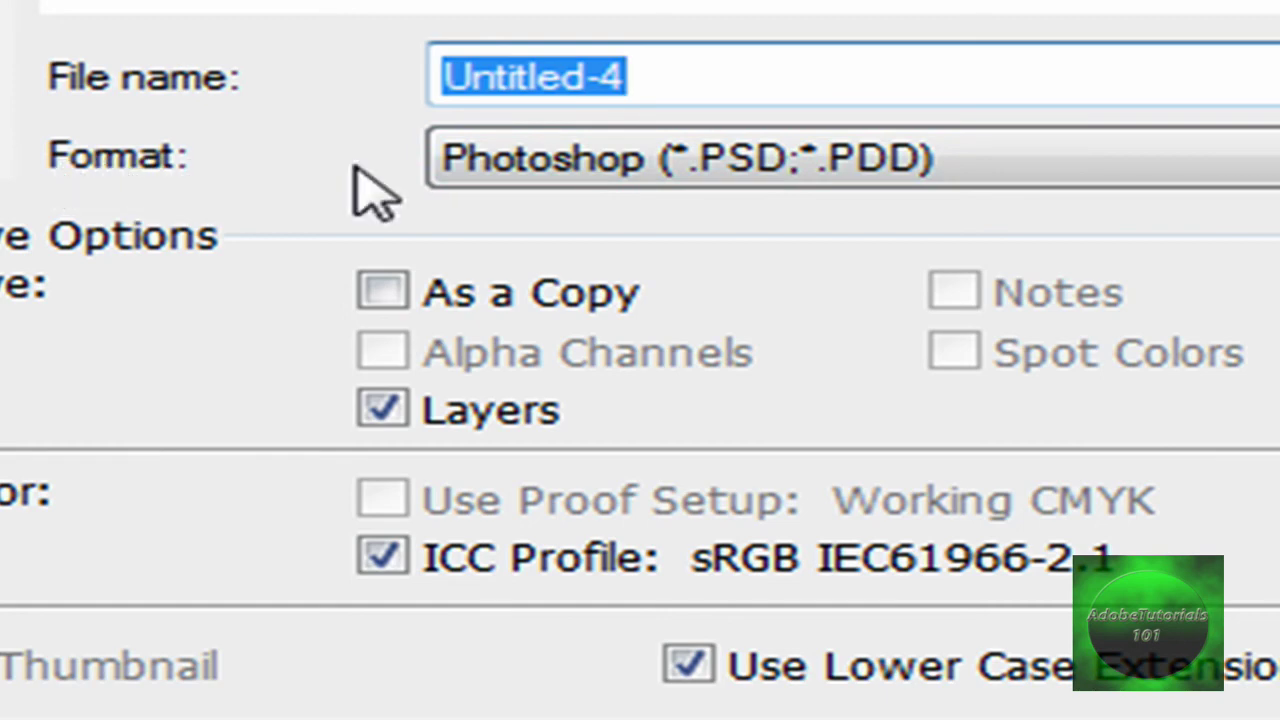
left_click(983, 158)
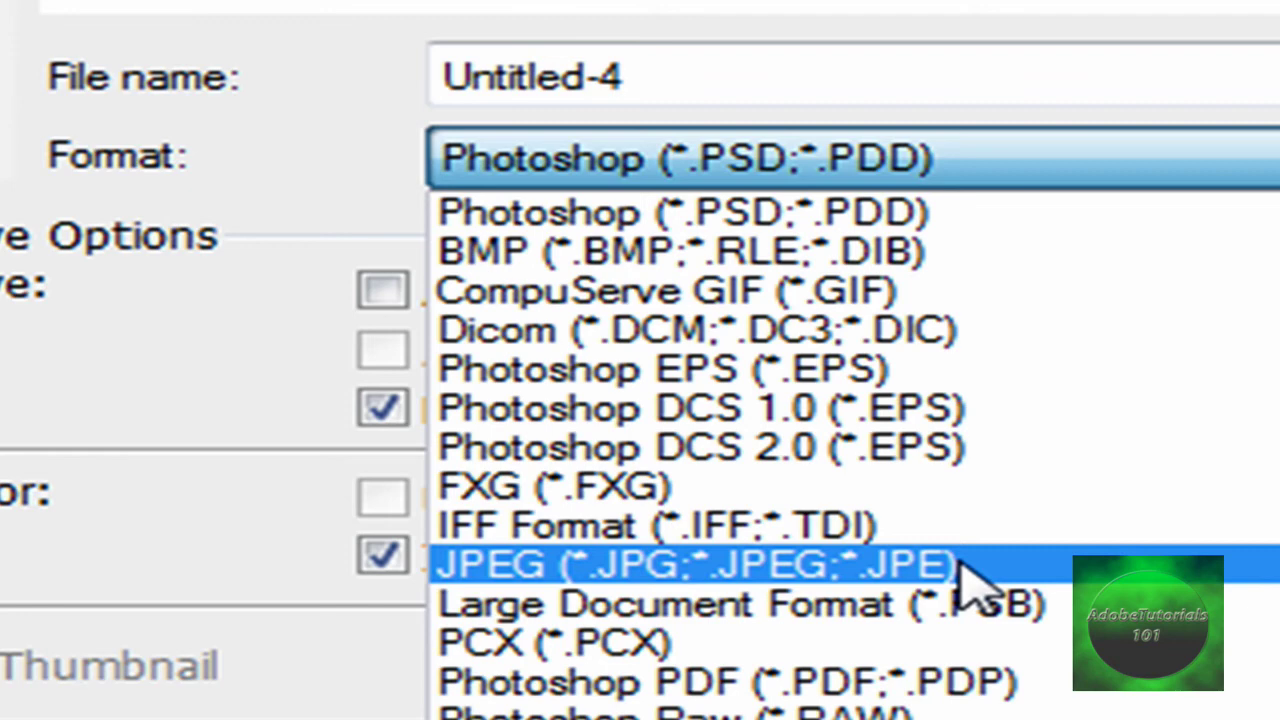
left_click(968, 575)
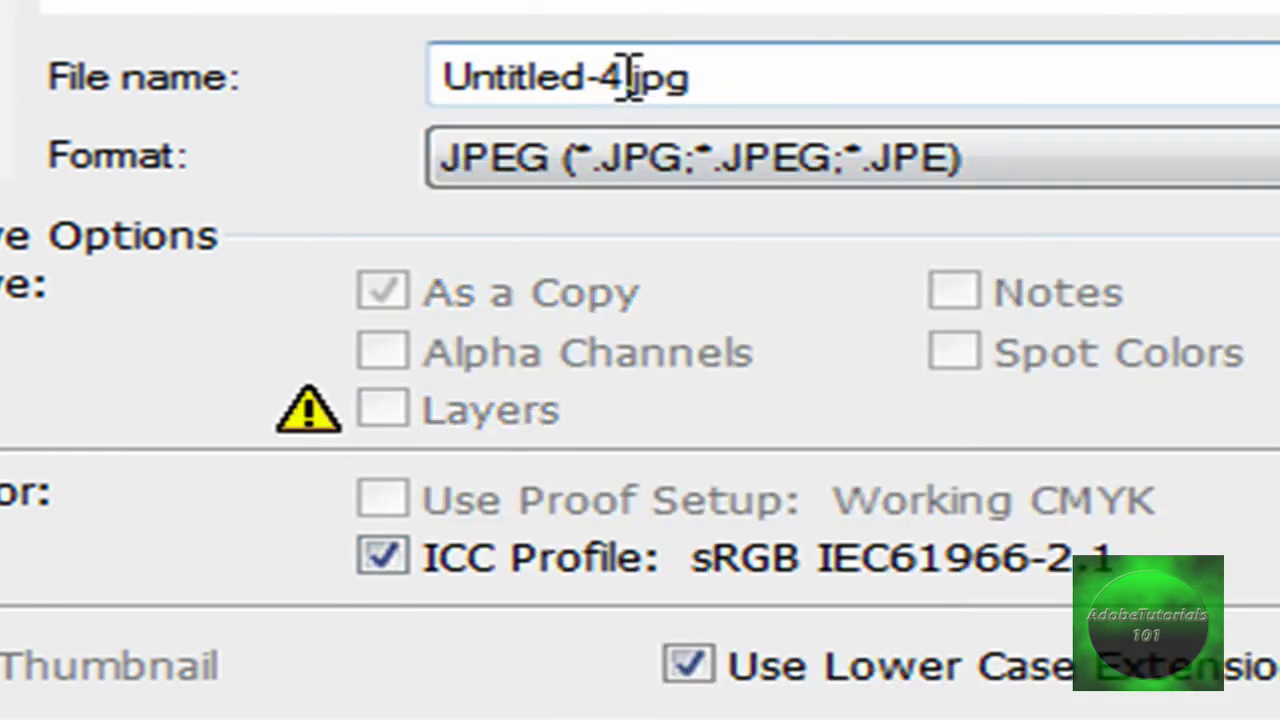
double_click(551, 80)
left_click(660, 75)
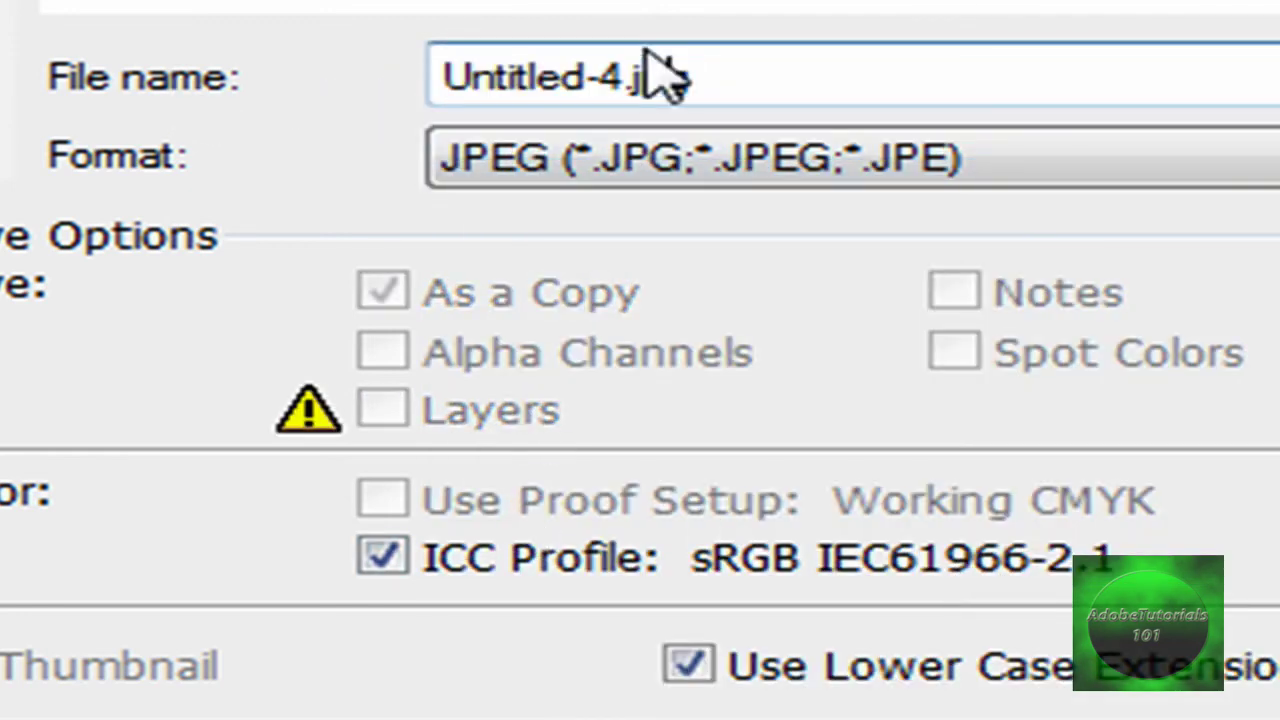
key("BackSpace")
key("BackSpace")
key("BackSpace")
key("BackSpace")
key("BackSpace")
key("BackSpace")
key("BackSpace")
key("BackSpace")
key("BackSpace")
key("BackSpace")
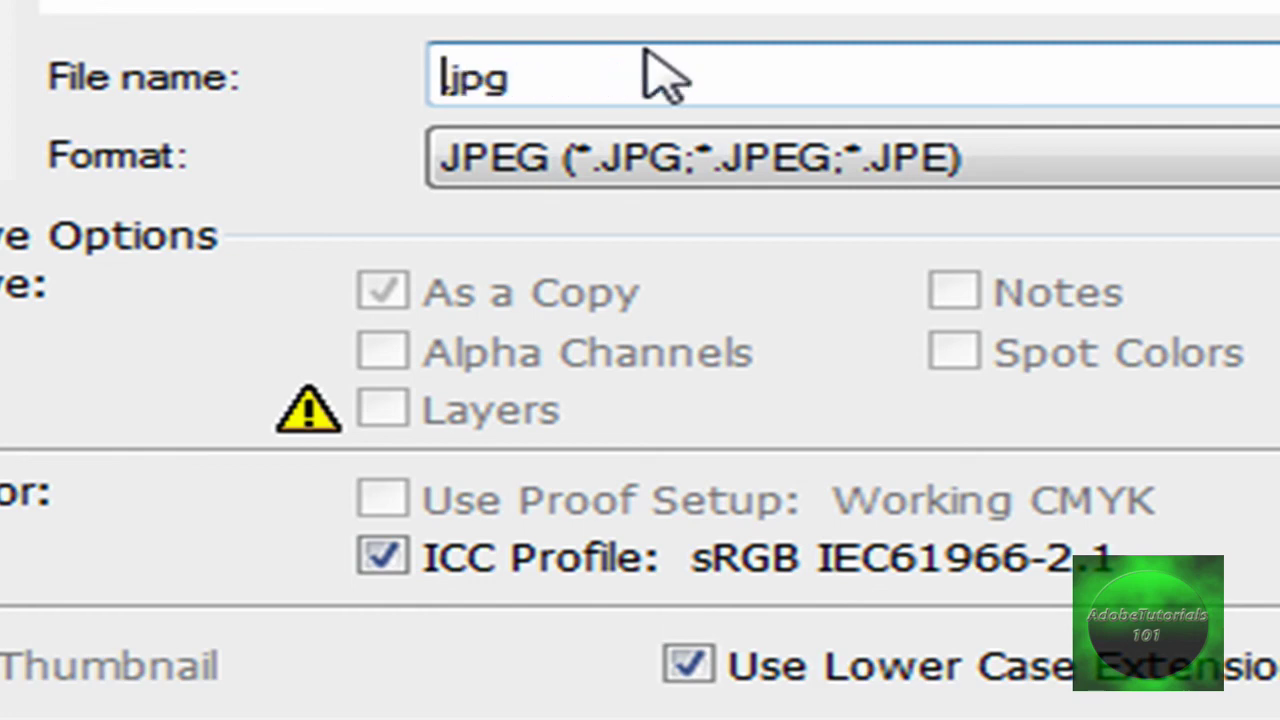
type("Tim")
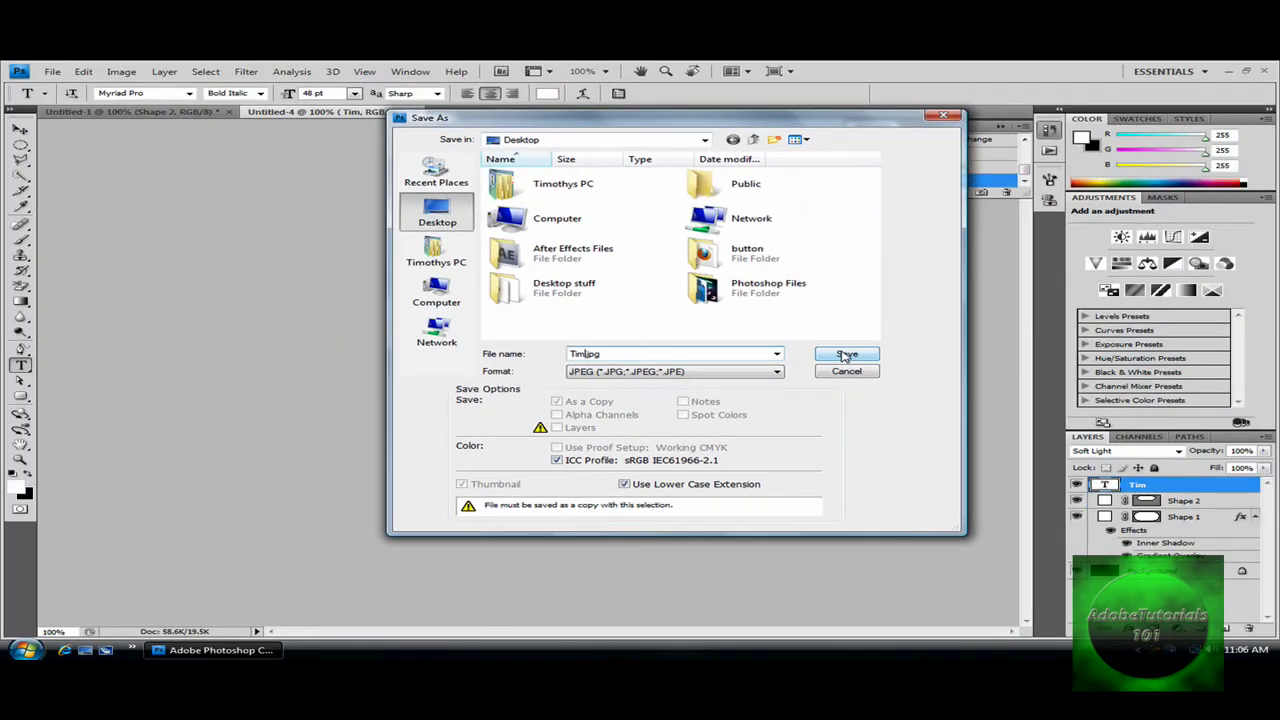
Step: Save Tim.jpg to the Desktop at JPEG quality 8 (High)
left_click(615, 140)
left_click(680, 140)
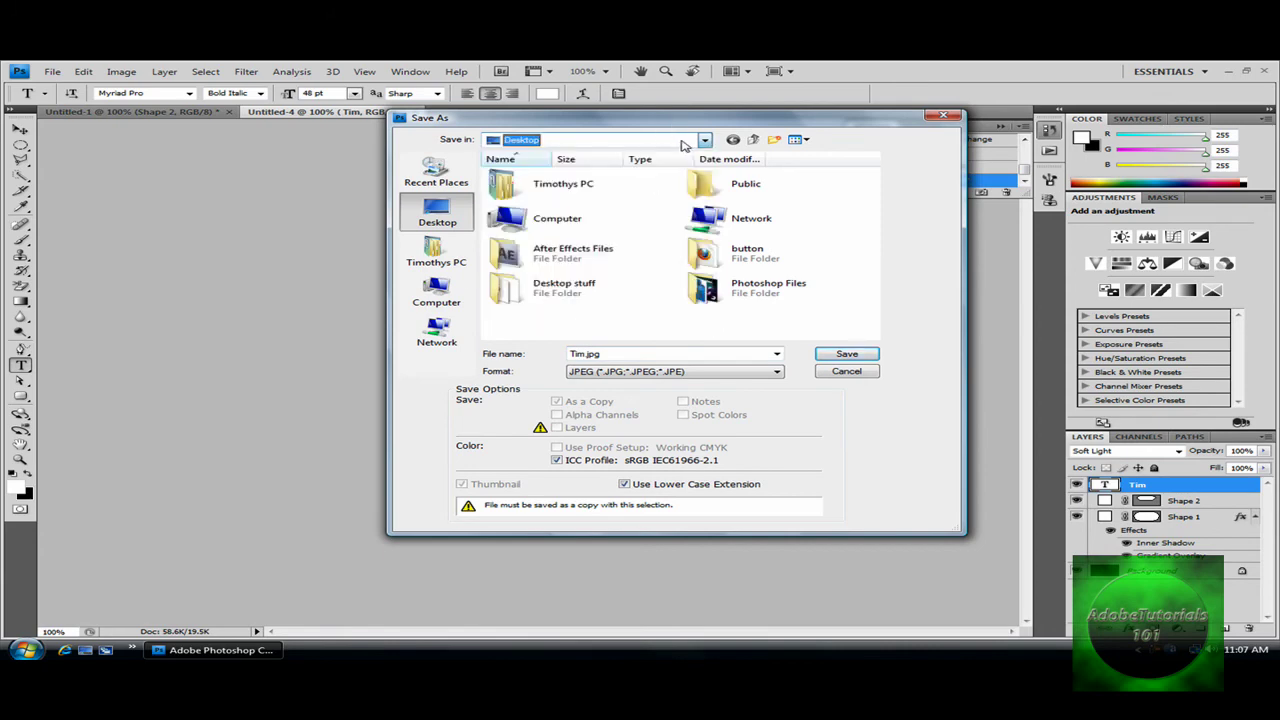
left_click(846, 354)
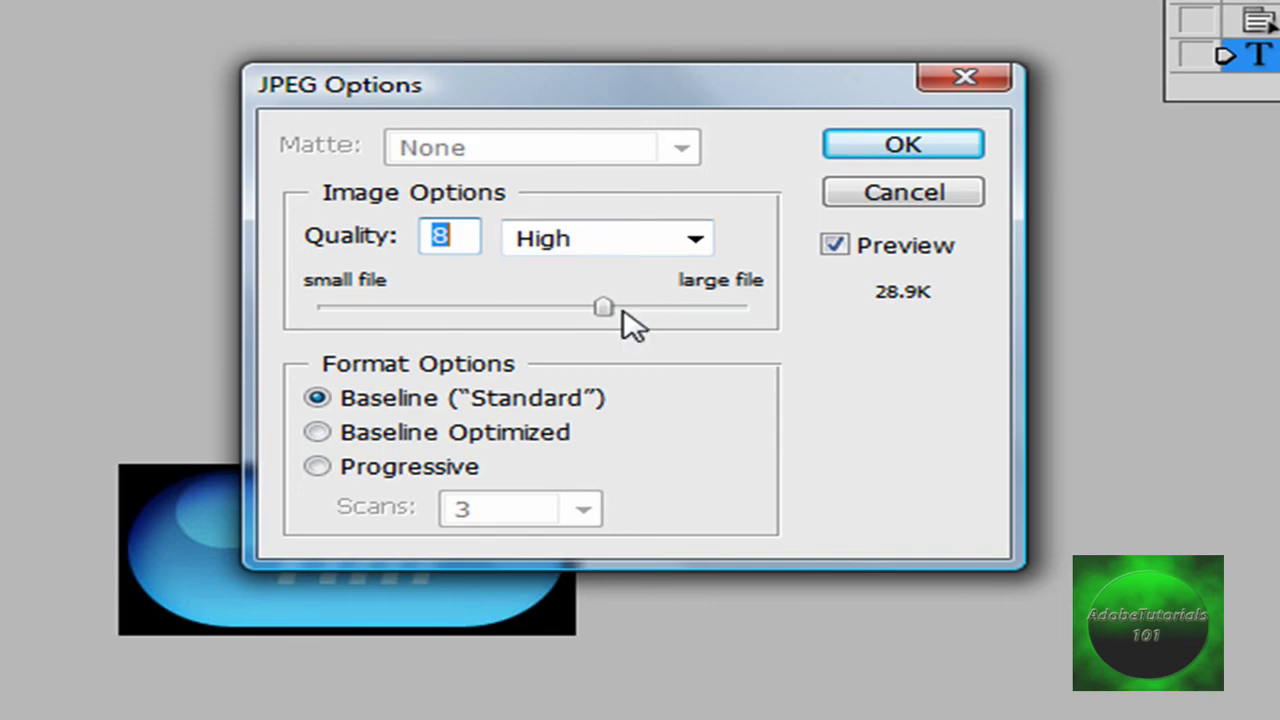
left_click(900, 145)
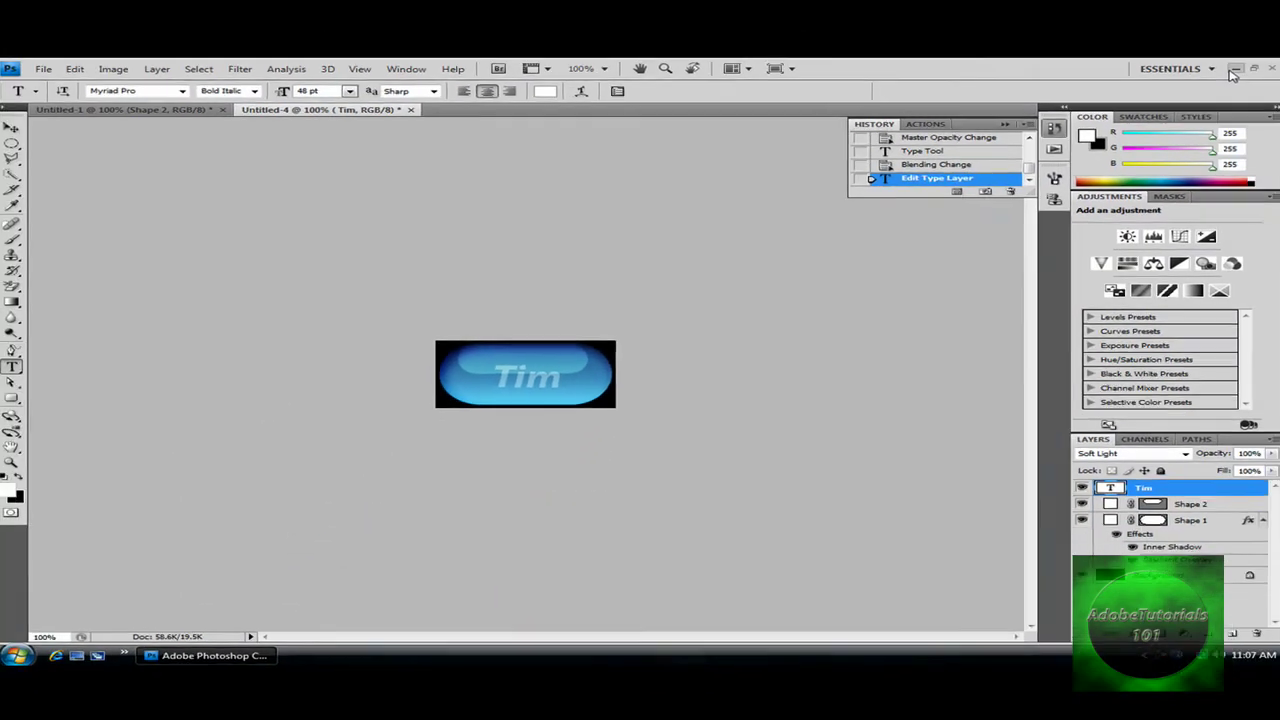
Step: Show the desktop and drag the Tim.jpg icon to the middle of the screen
key("super+d")
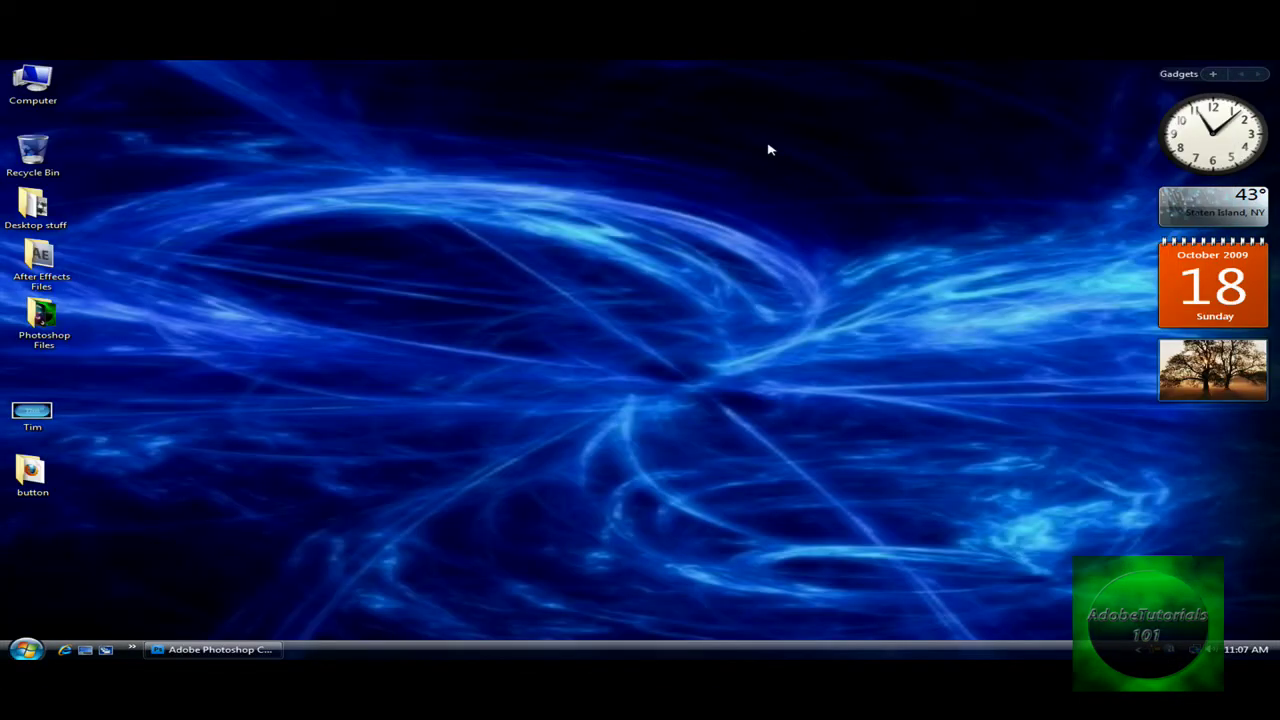
left_click_drag(42, 432, 398, 348)
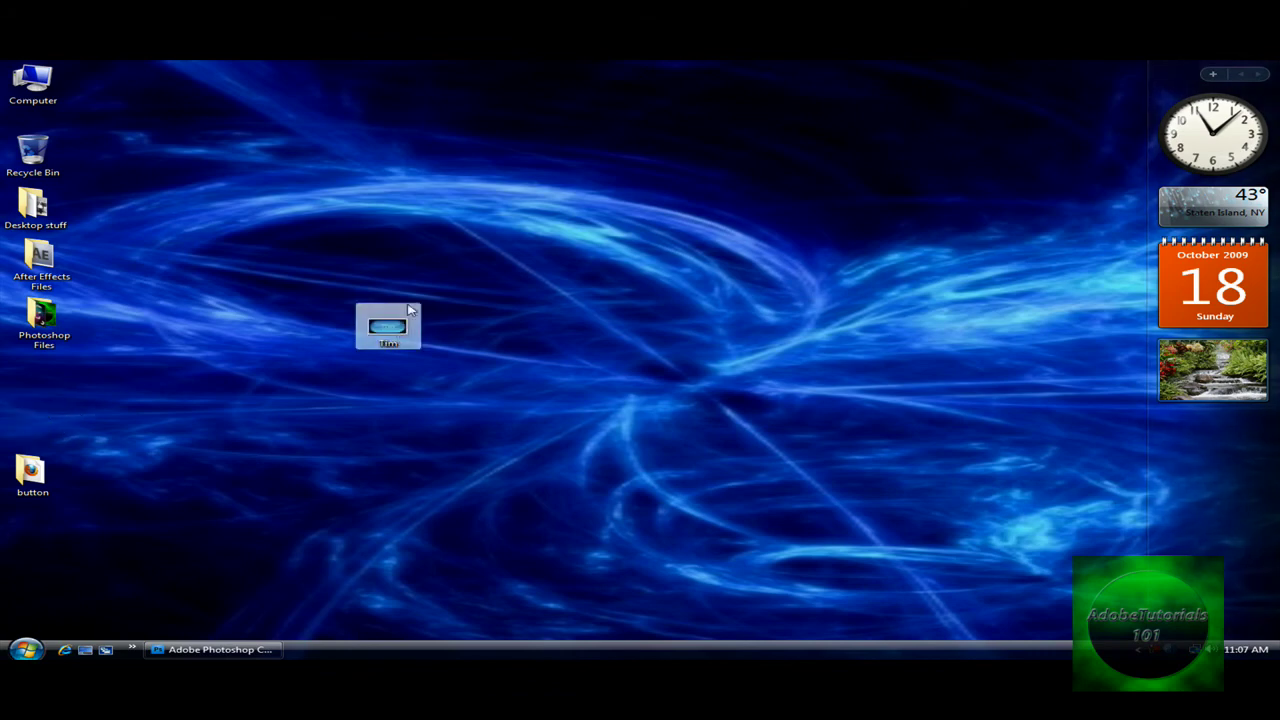
left_click_drag(385, 240, 362, 379)
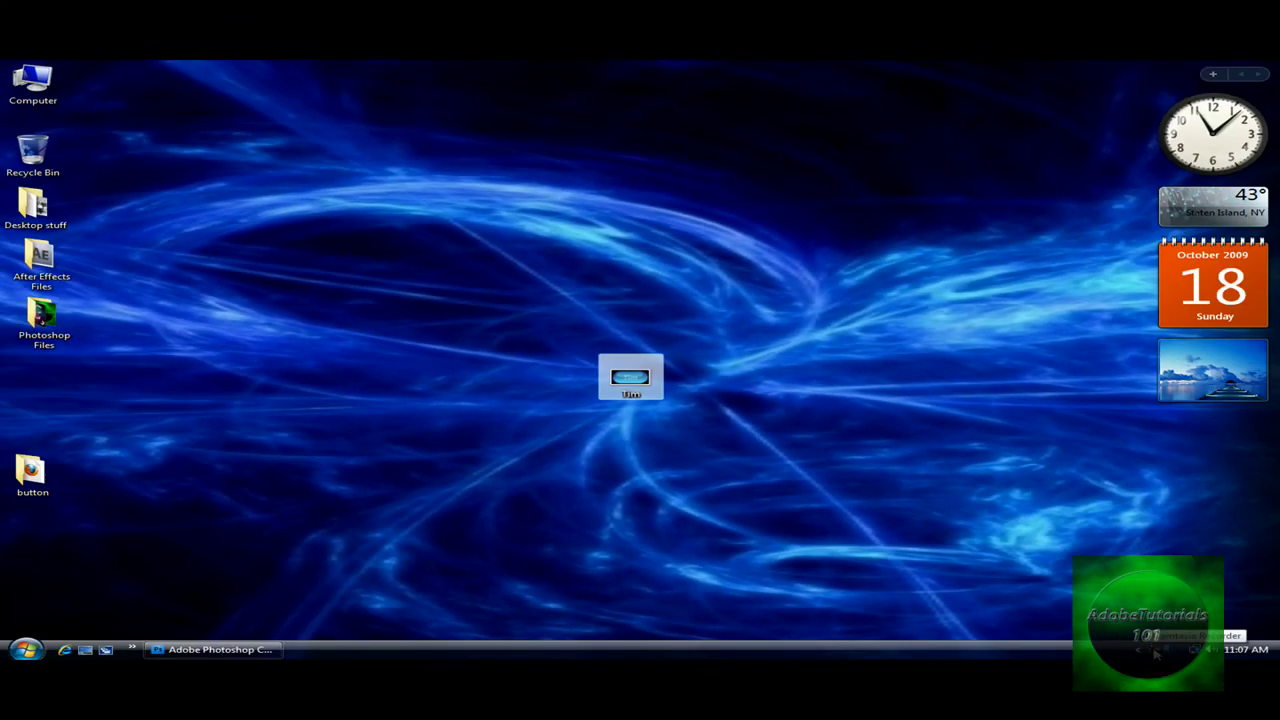
right_click(1156, 652)
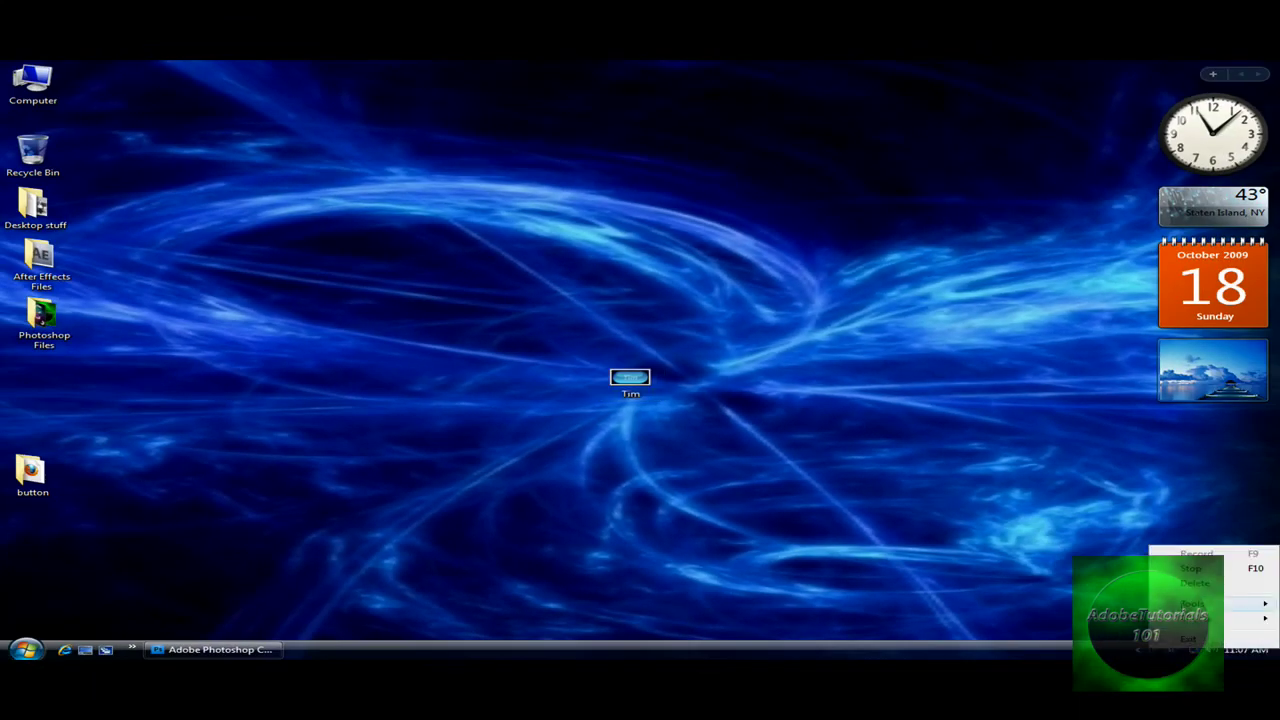